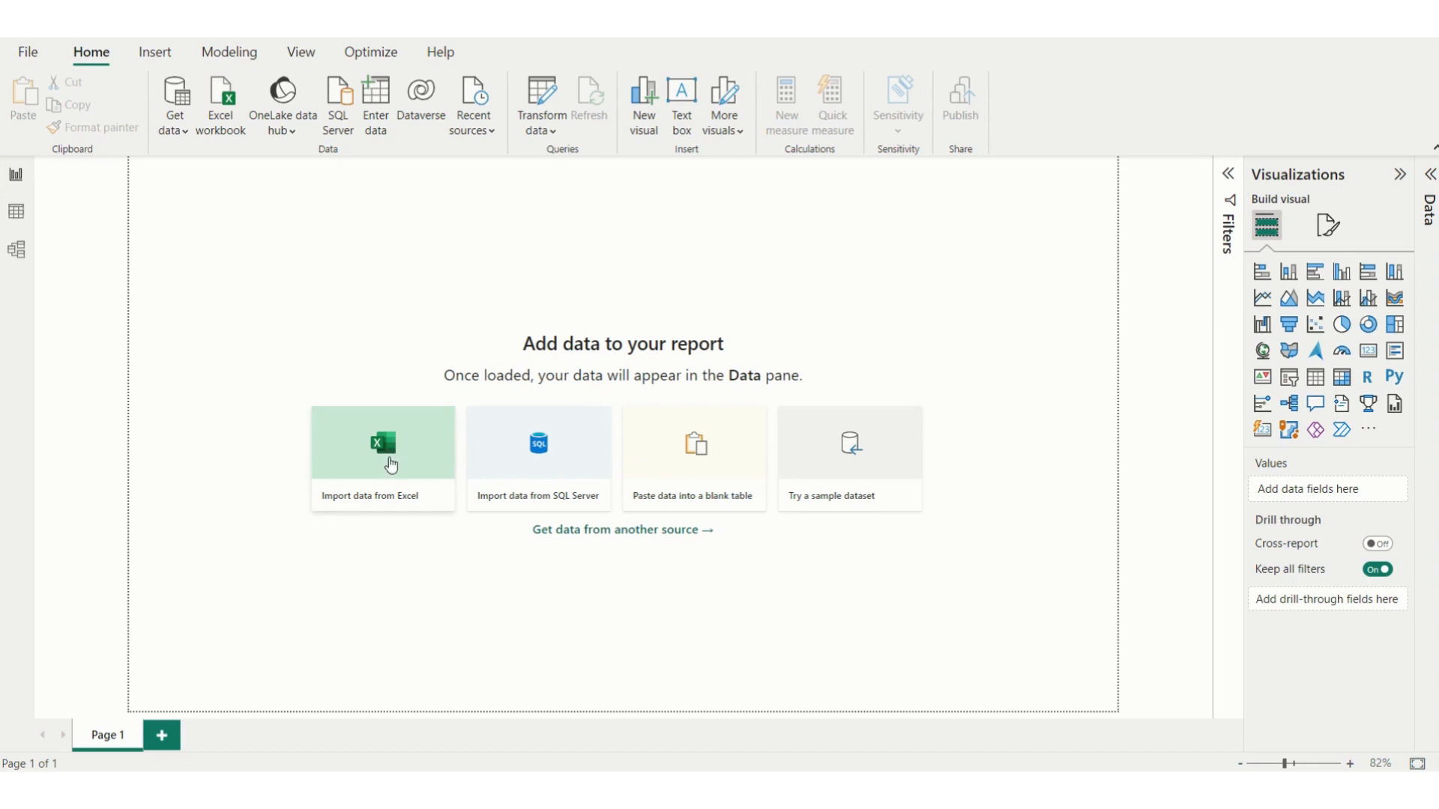
Import Sheet1 from the Sales Excel workbook and load it into the report
click(389, 462)
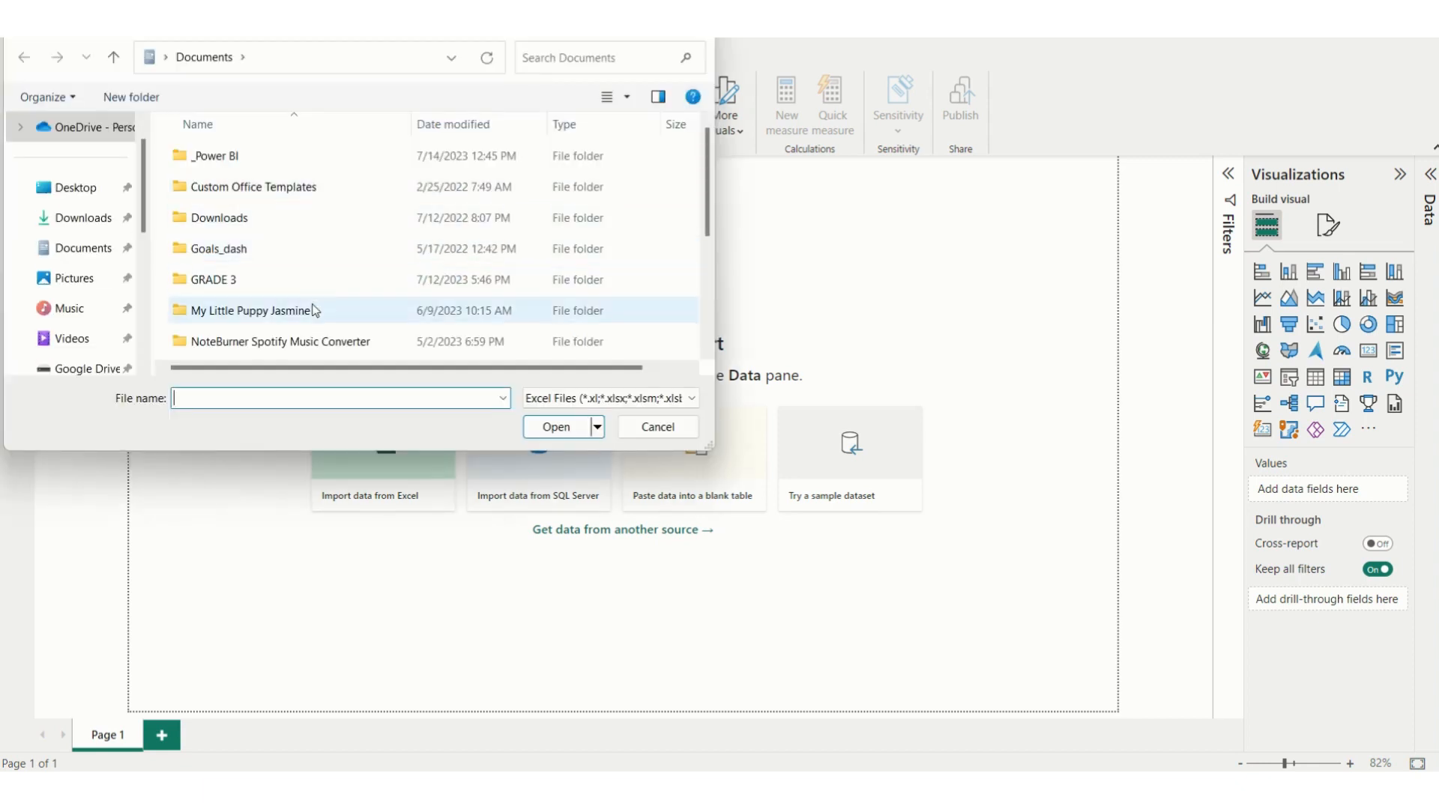
scroll(289, 315, down, 5)
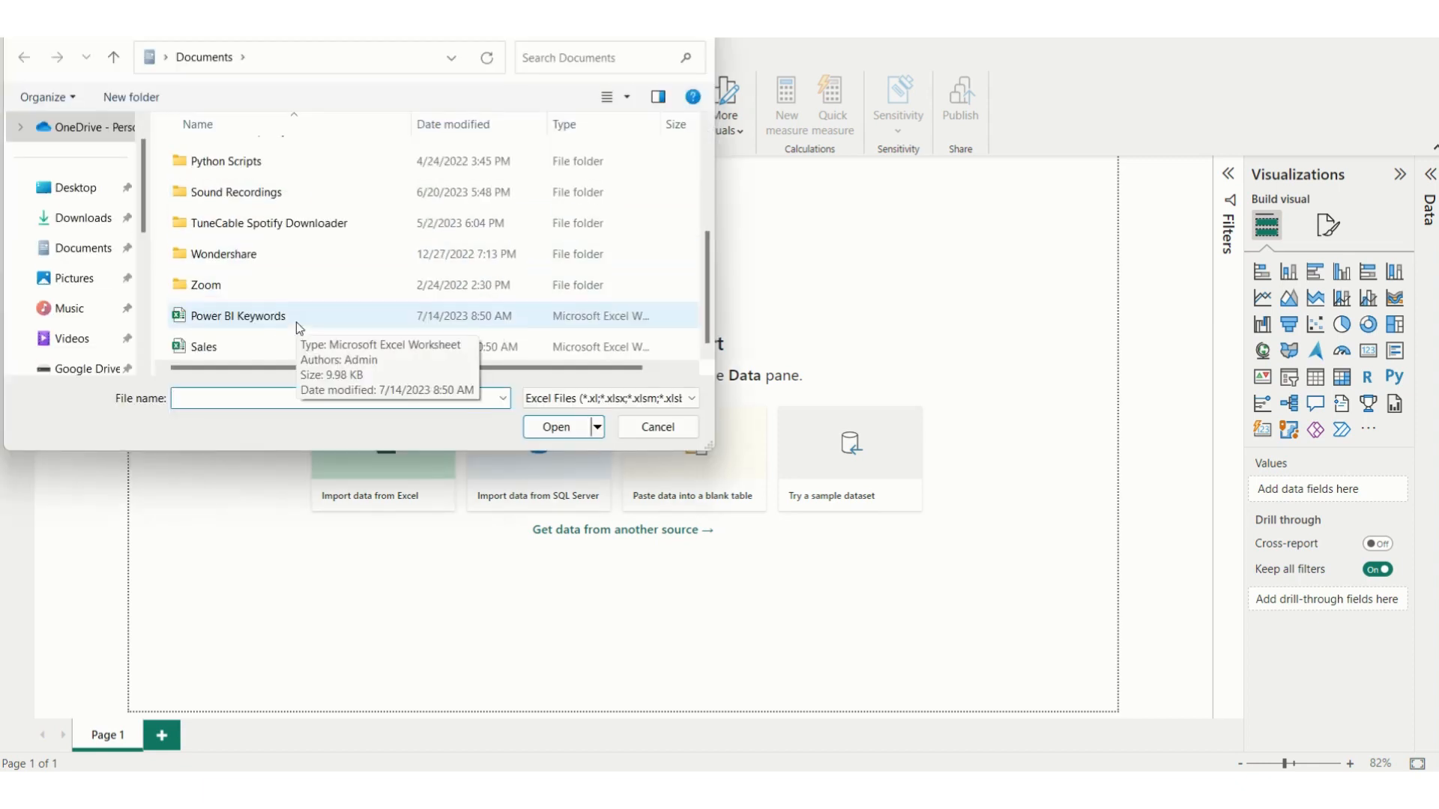
double_click(227, 352)
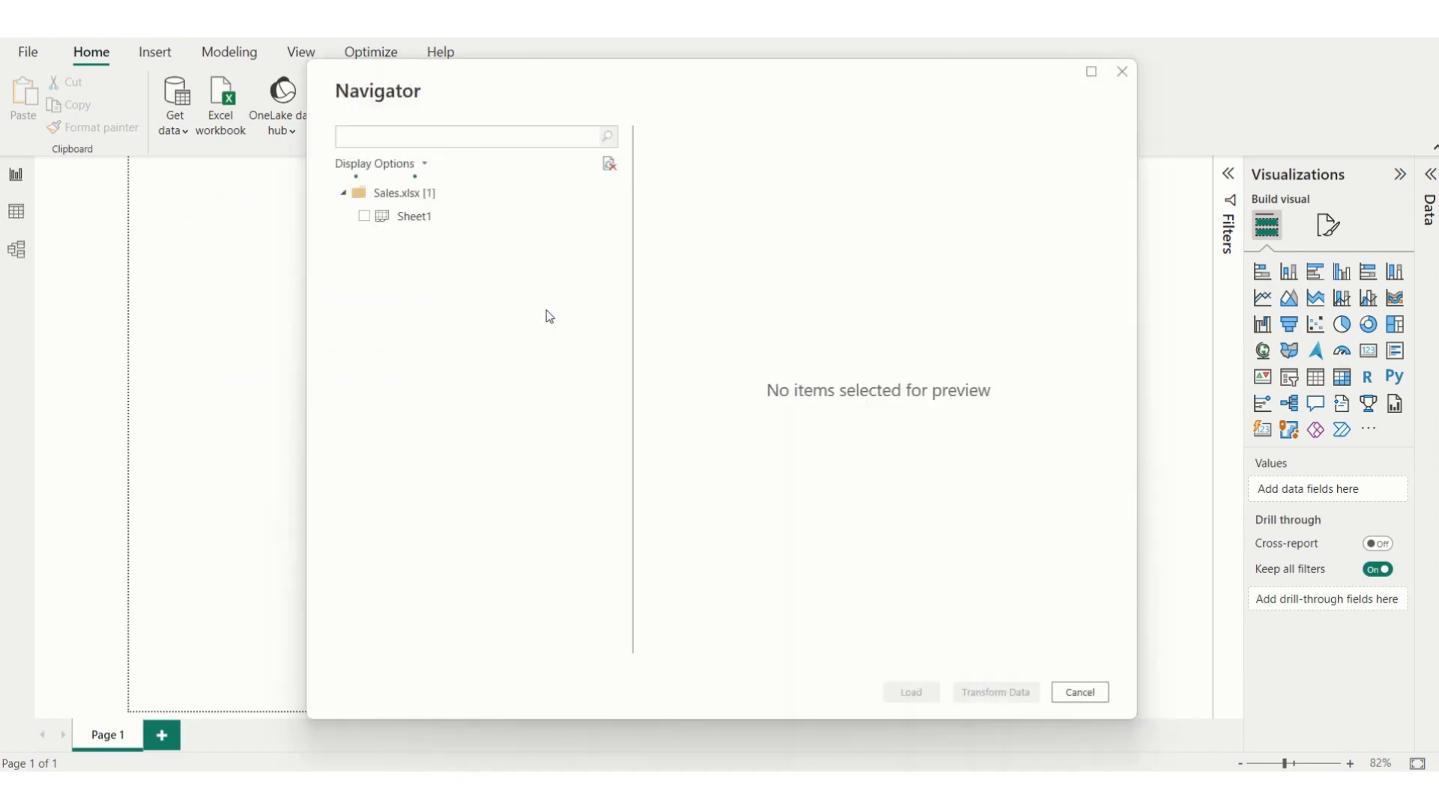
click(363, 218)
click(907, 692)
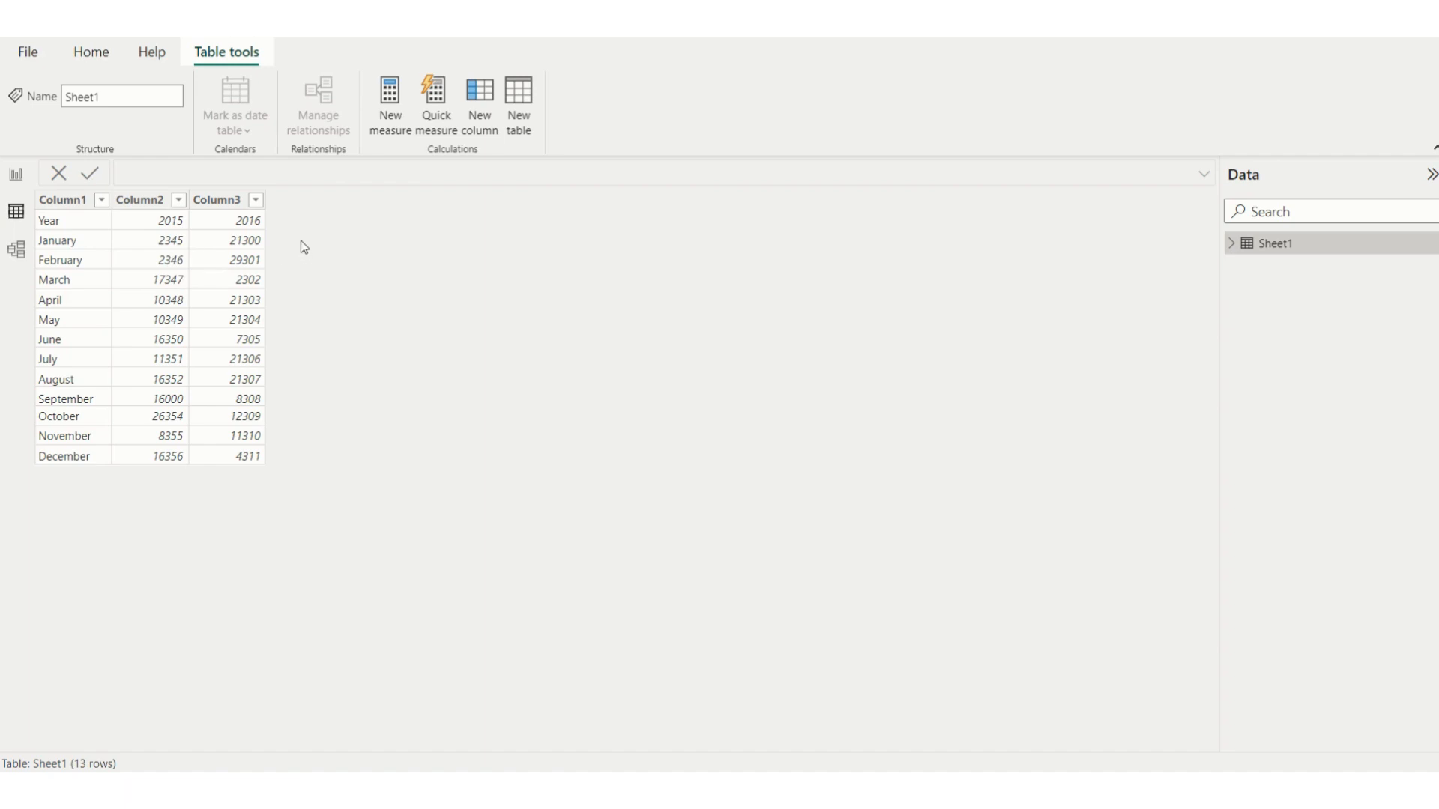
Open the sales table in the Power Query Editor and use its first row as column headers
click(93, 56)
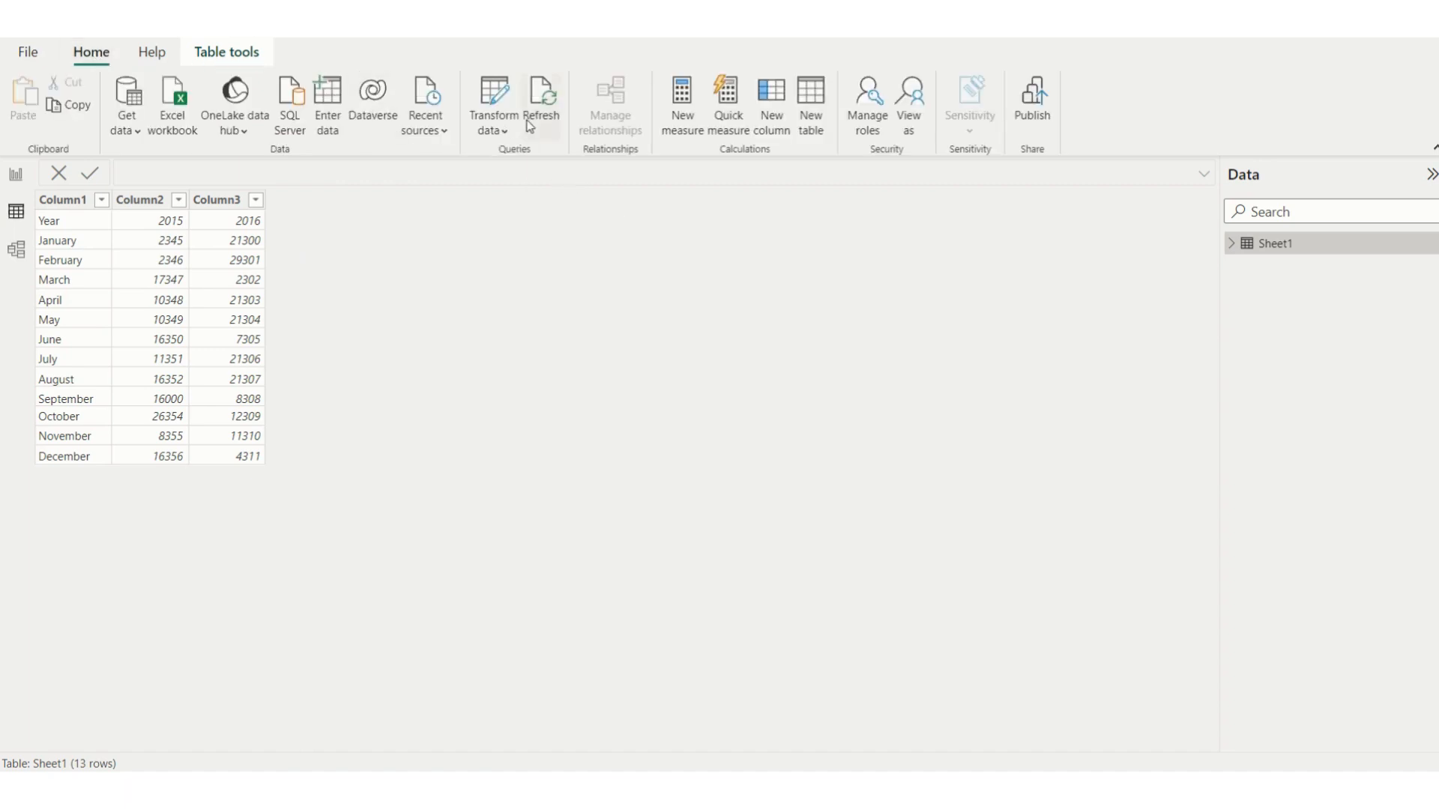
click(493, 123)
click(539, 160)
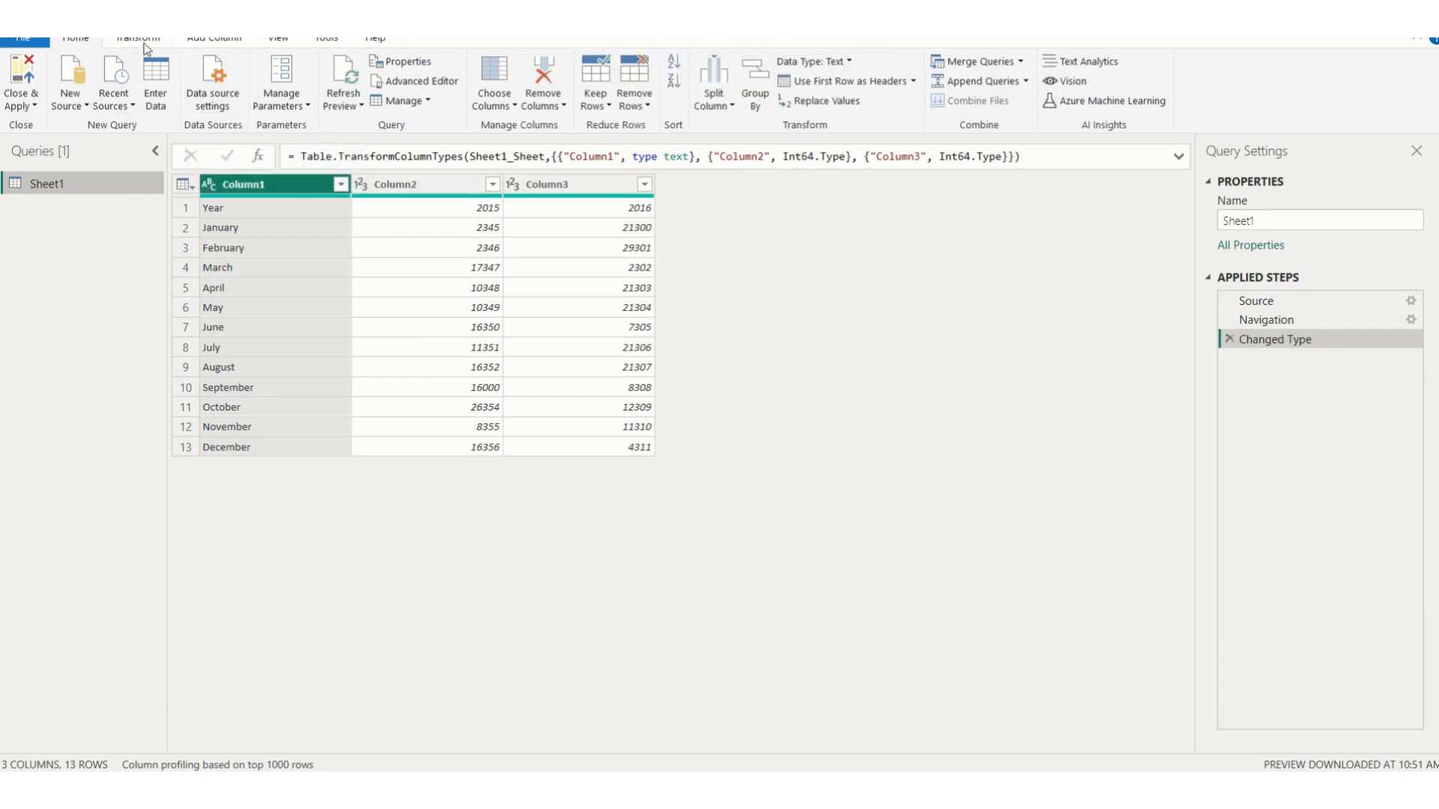
click(139, 39)
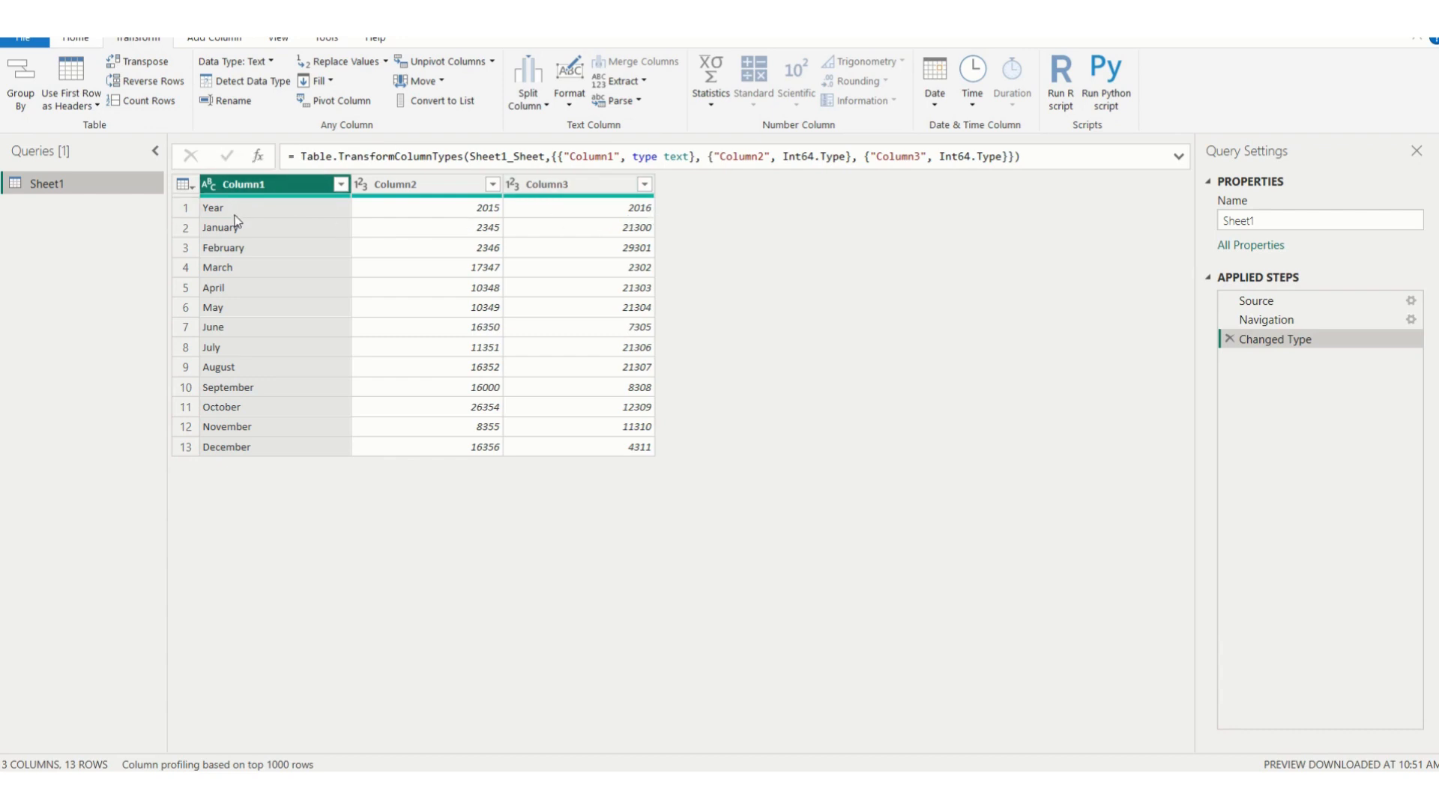
click(73, 97)
click(74, 82)
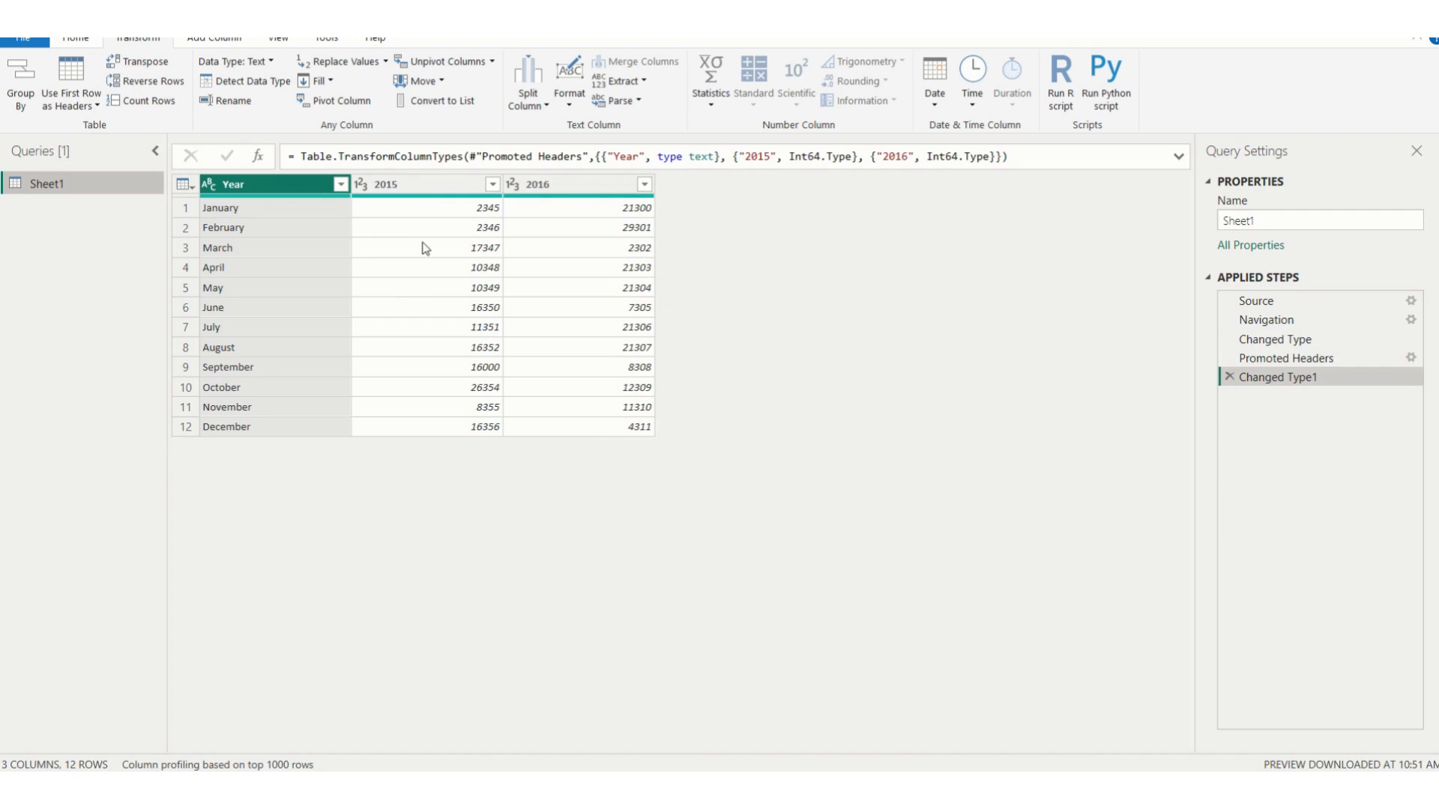
Unpivot the 2015 and 2016 columns into attribute and value rows, and check the January entries
click(444, 189)
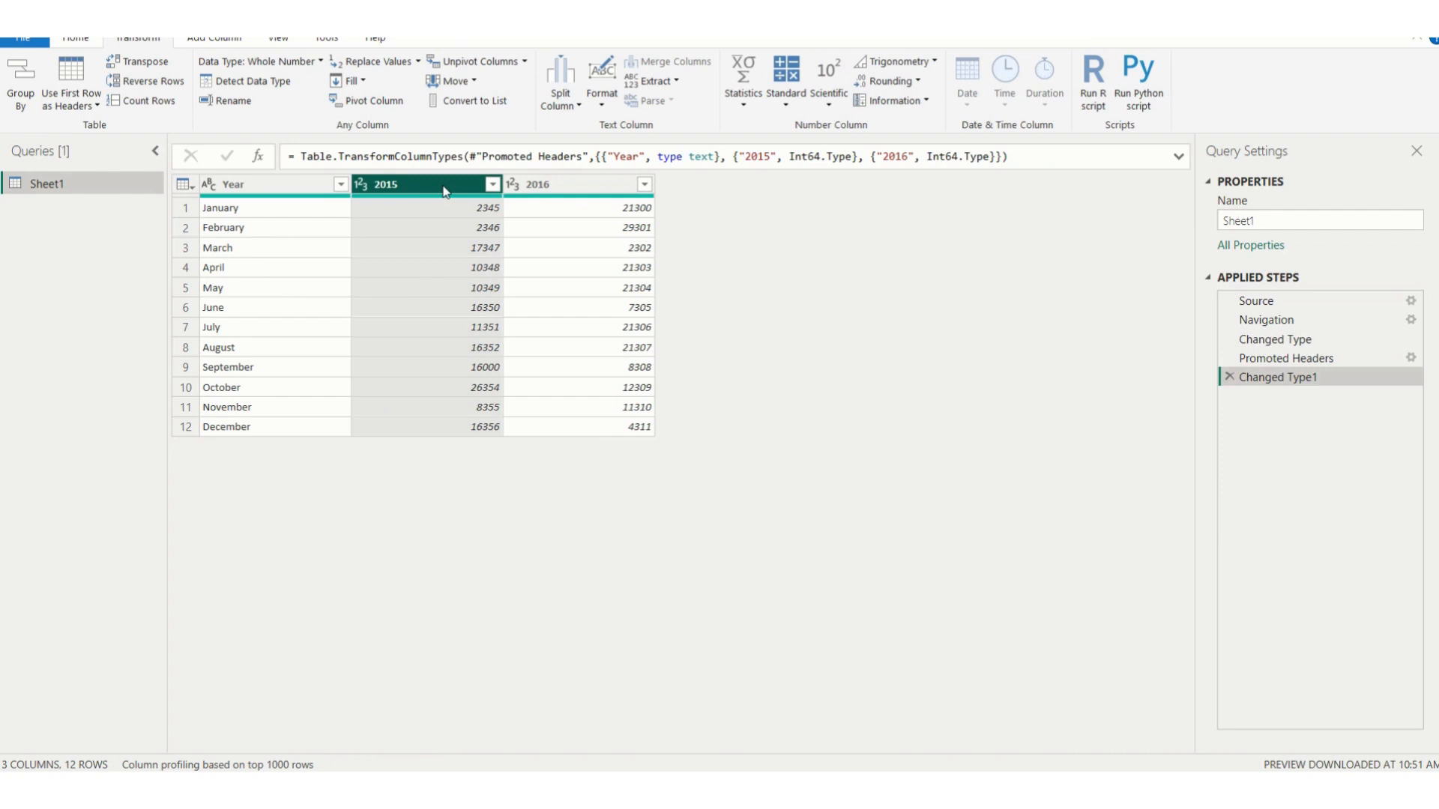
ctrl+click(562, 187)
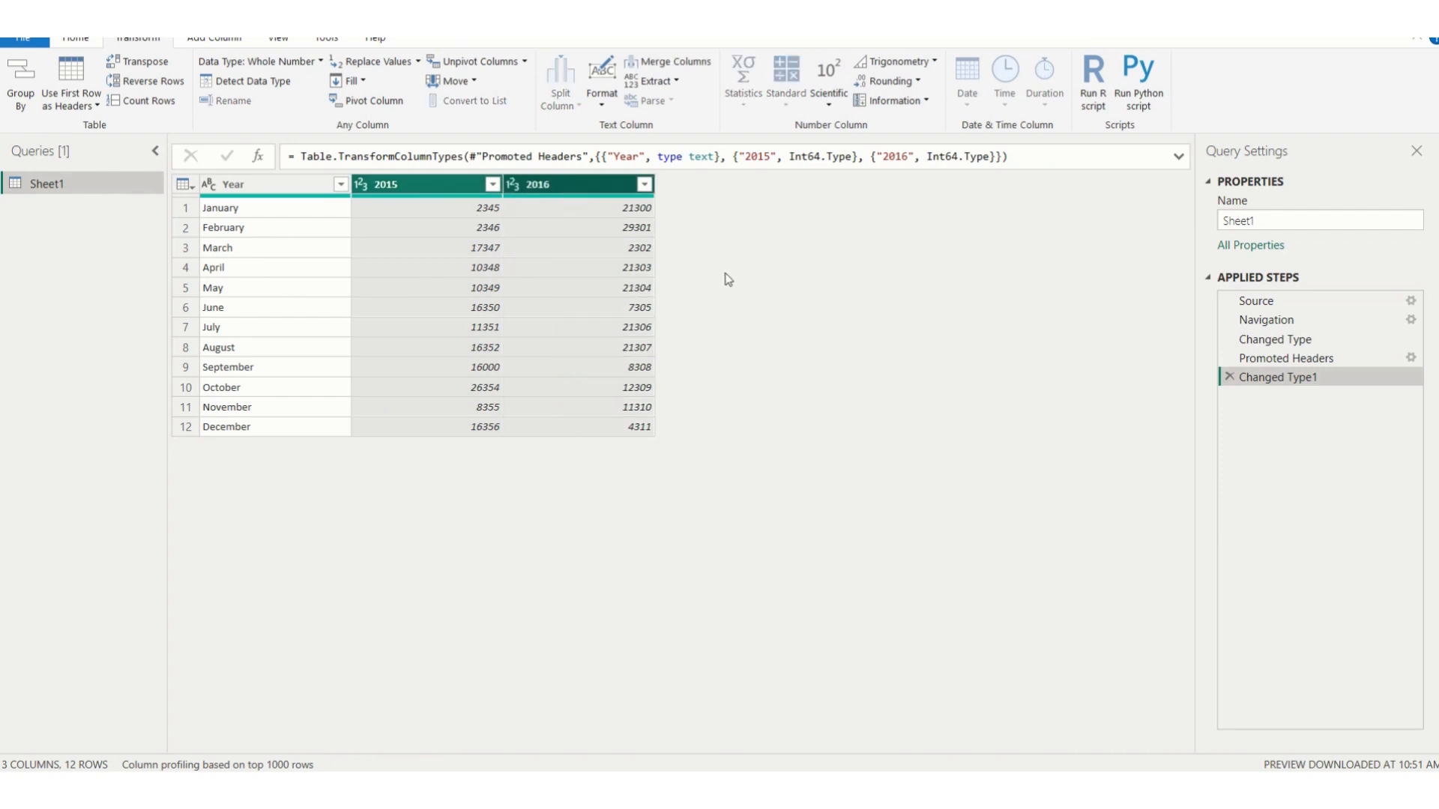
click(480, 62)
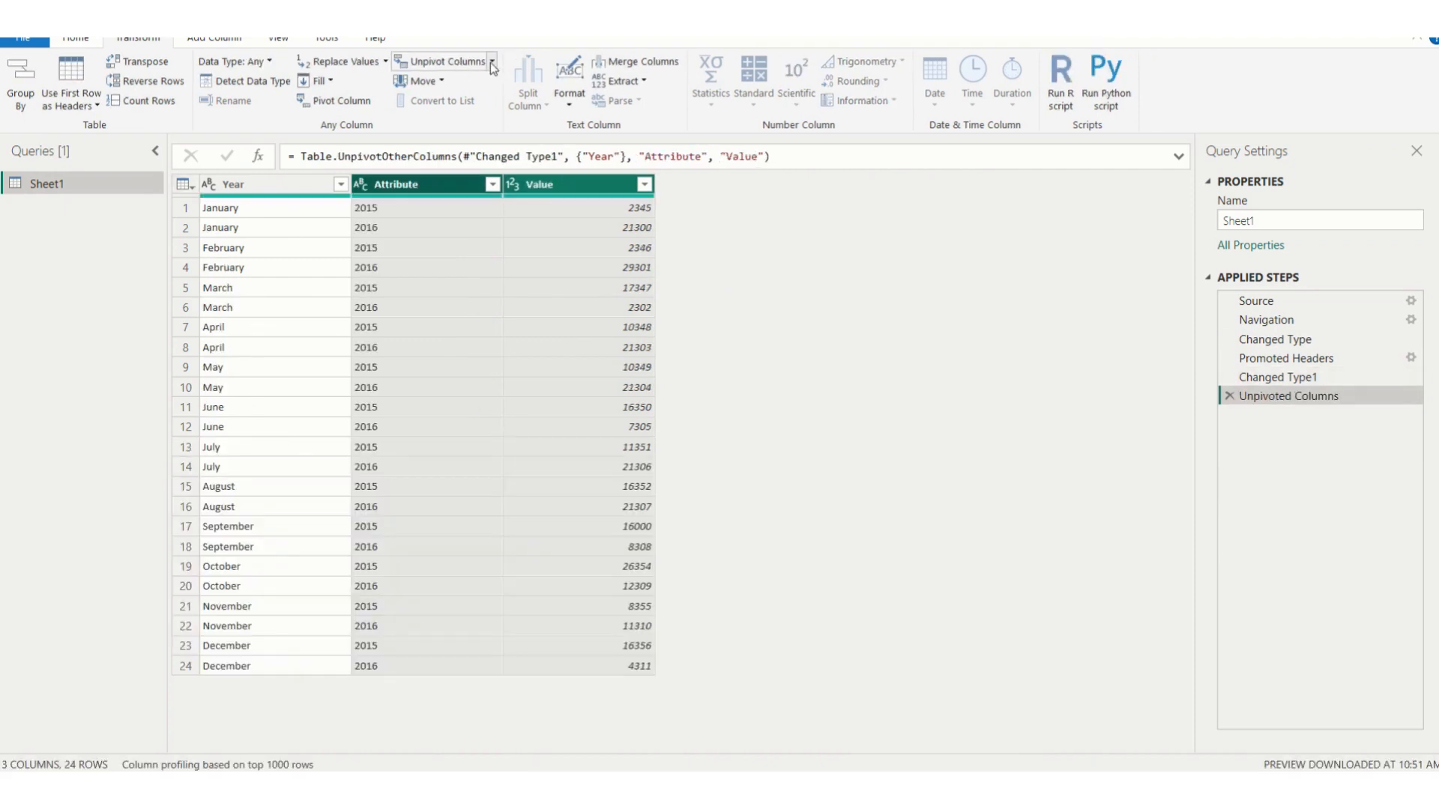
click(381, 209)
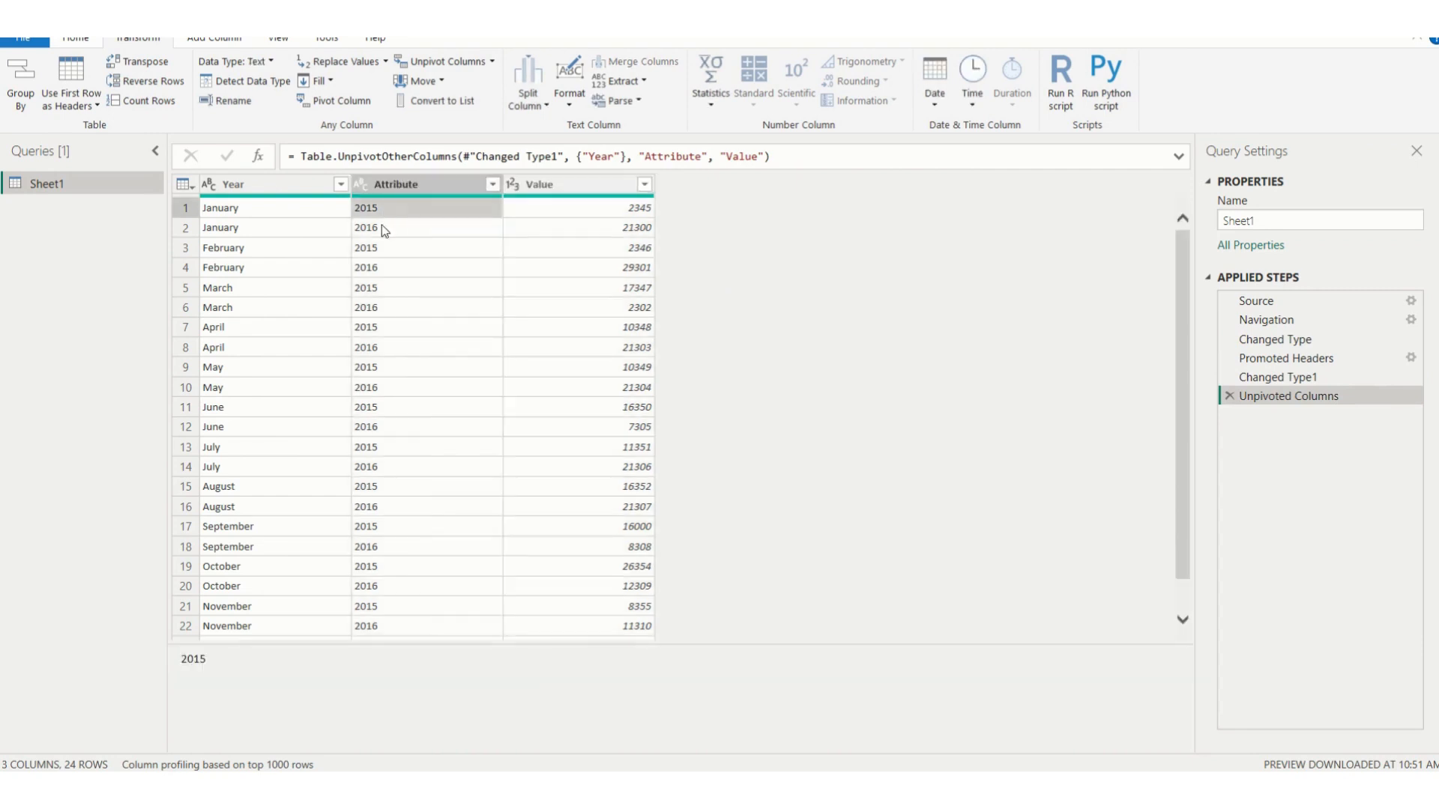
click(381, 225)
click(260, 208)
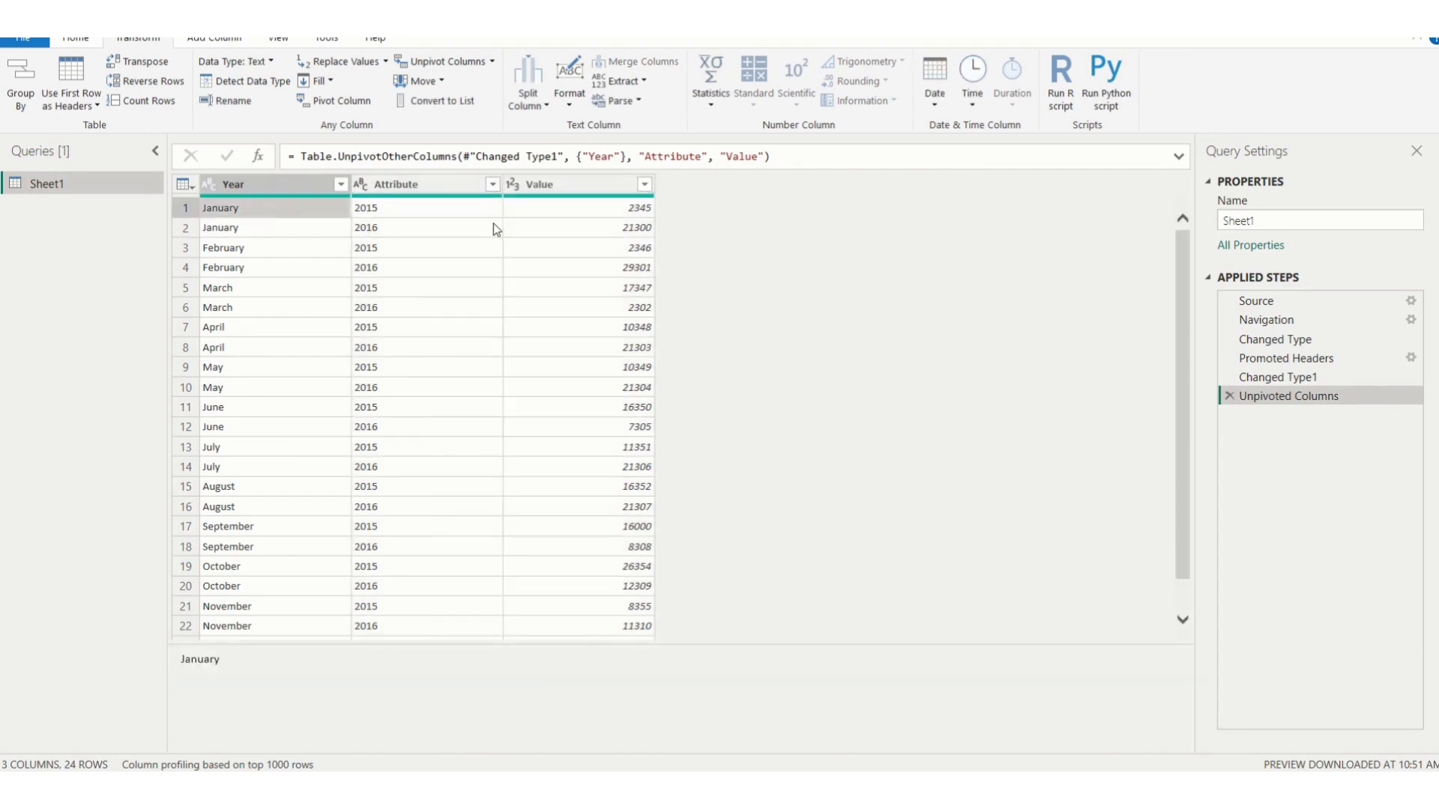
click(611, 208)
click(615, 227)
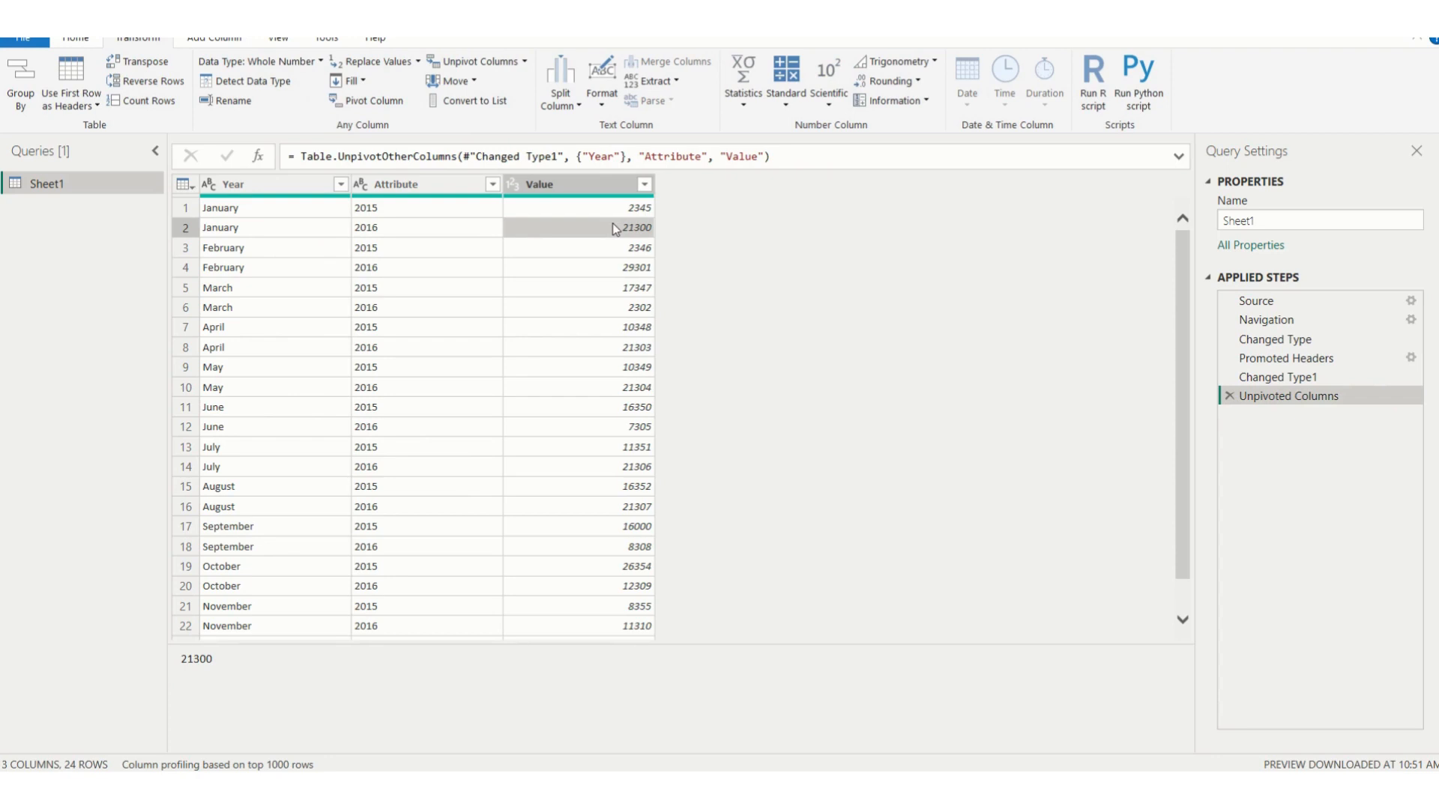
Rename the Year column containing the month names as Month
double_click(264, 185)
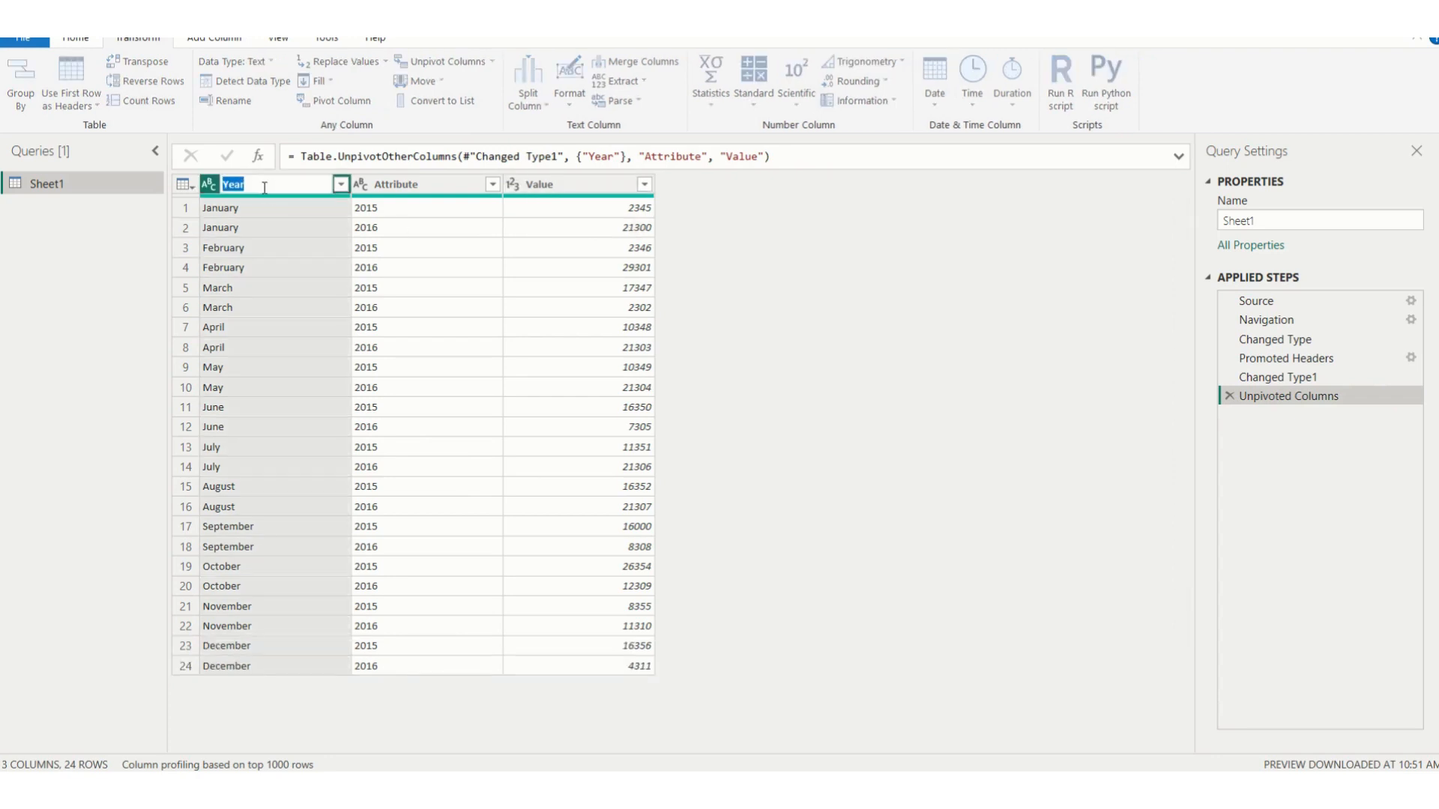
text(MO)
key(BackSpace)
text(onth)
key(Return)
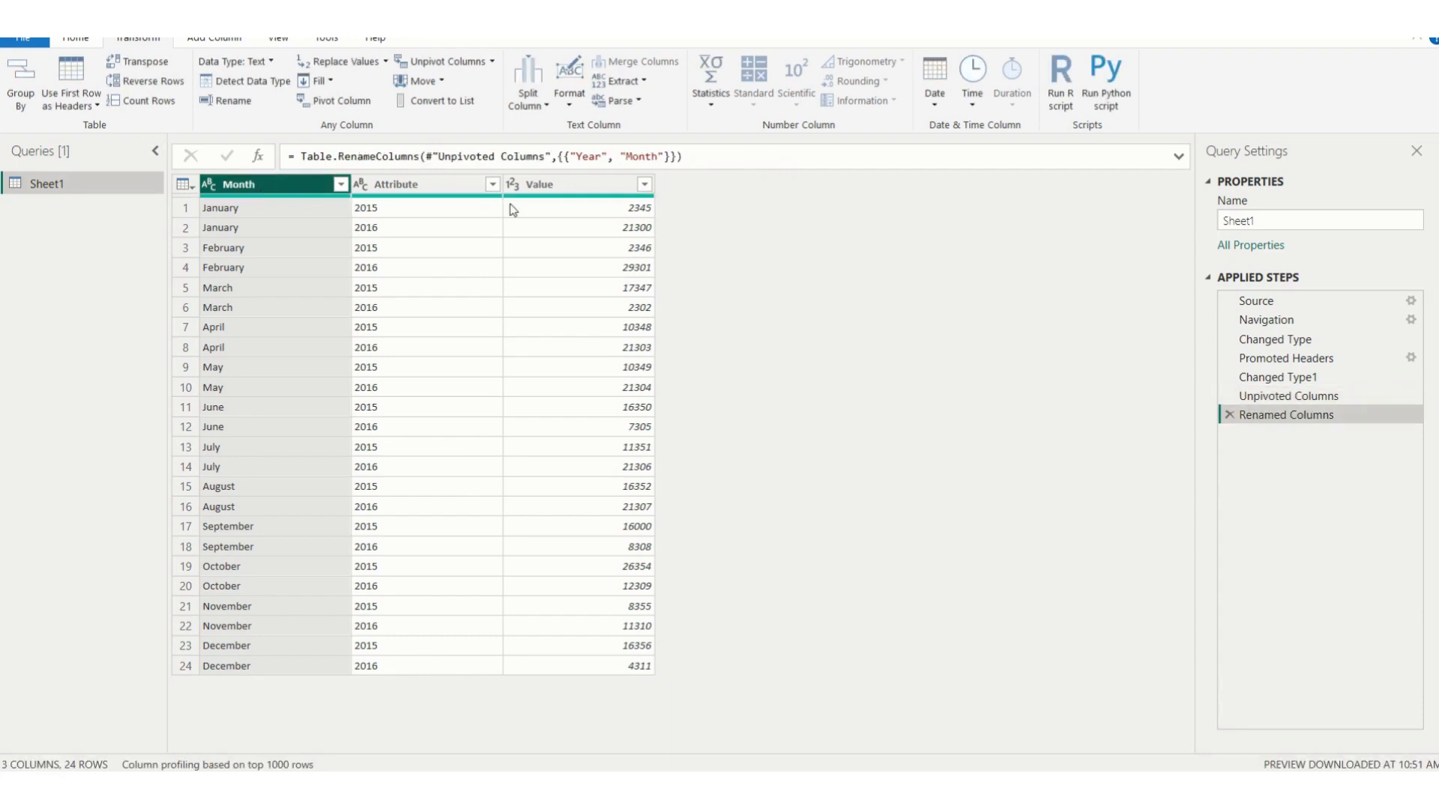
Rename the Attribute column as Year
click(430, 185)
double_click(421, 186)
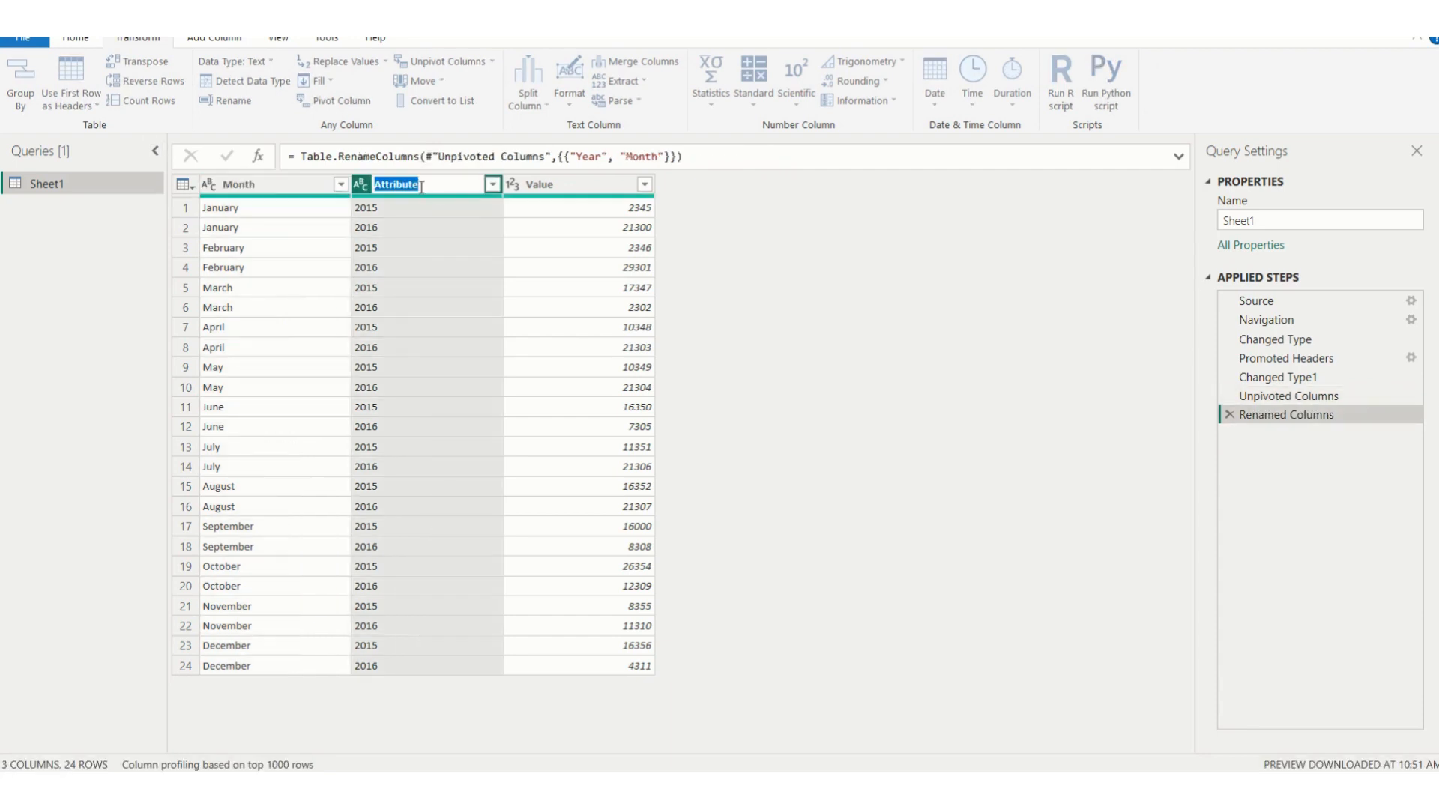
text(Year)
click(552, 186)
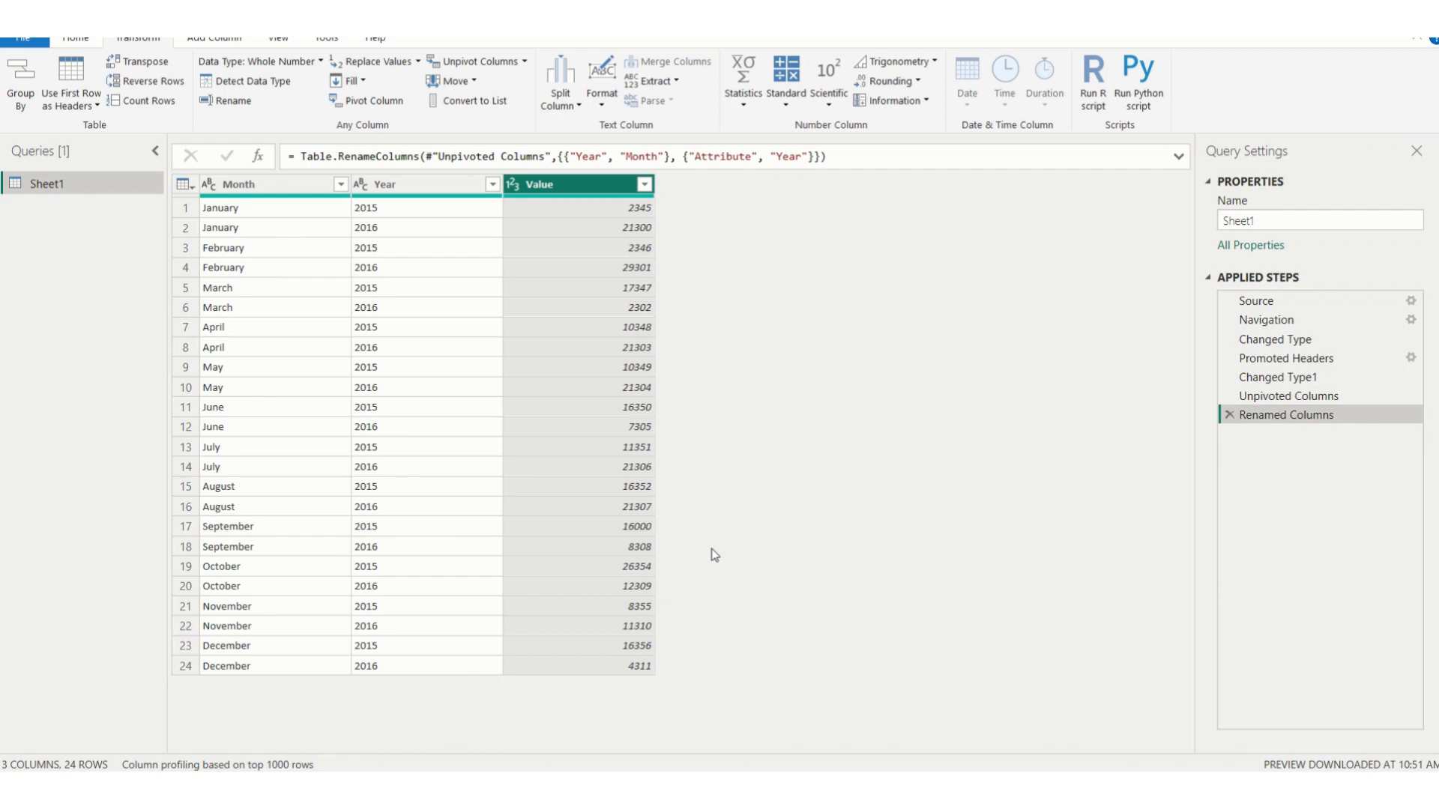
click(599, 57)
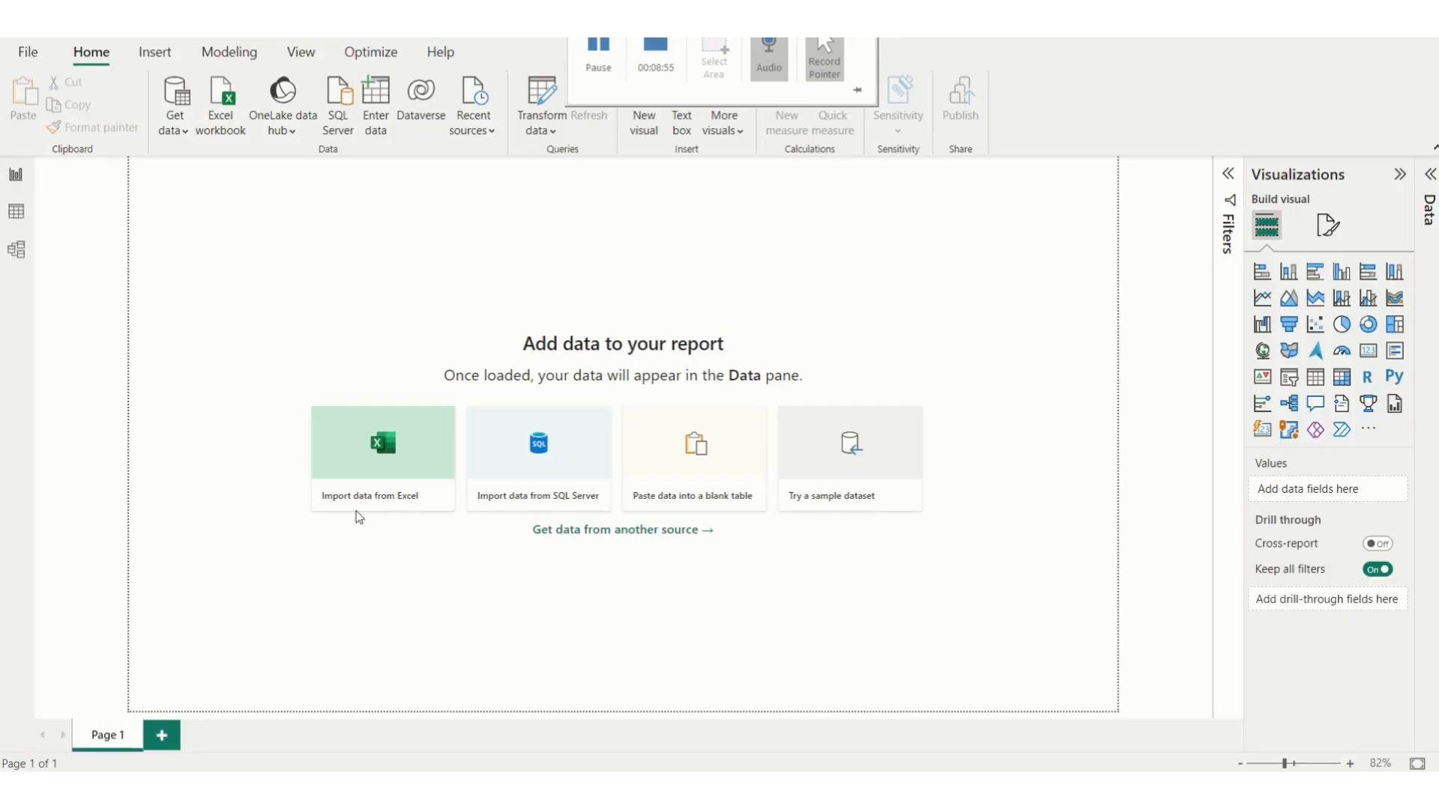
Import Sheet1 from the Product_sales Excel workbook in the _Power BI folder and load it into the blank report
click(368, 464)
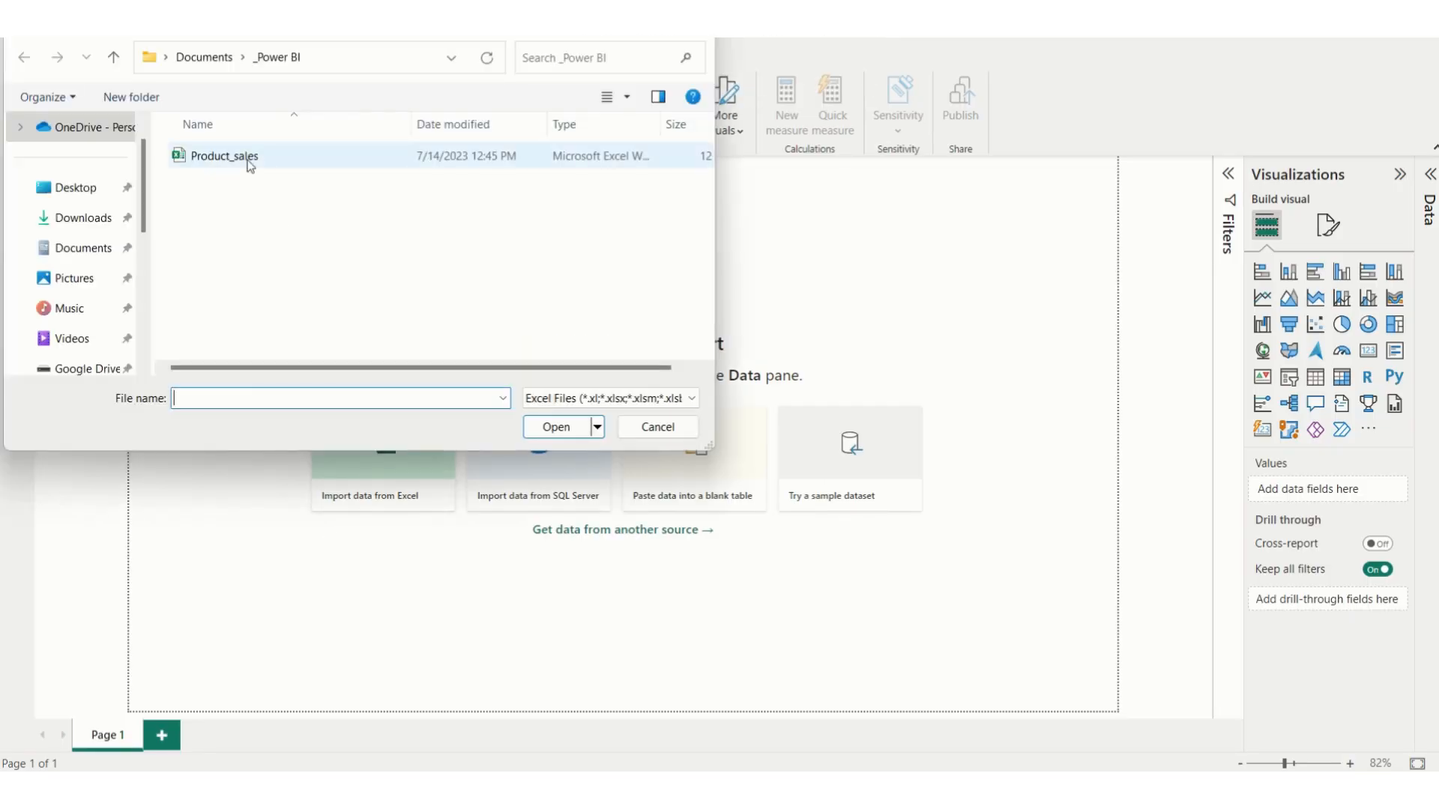
double_click(225, 156)
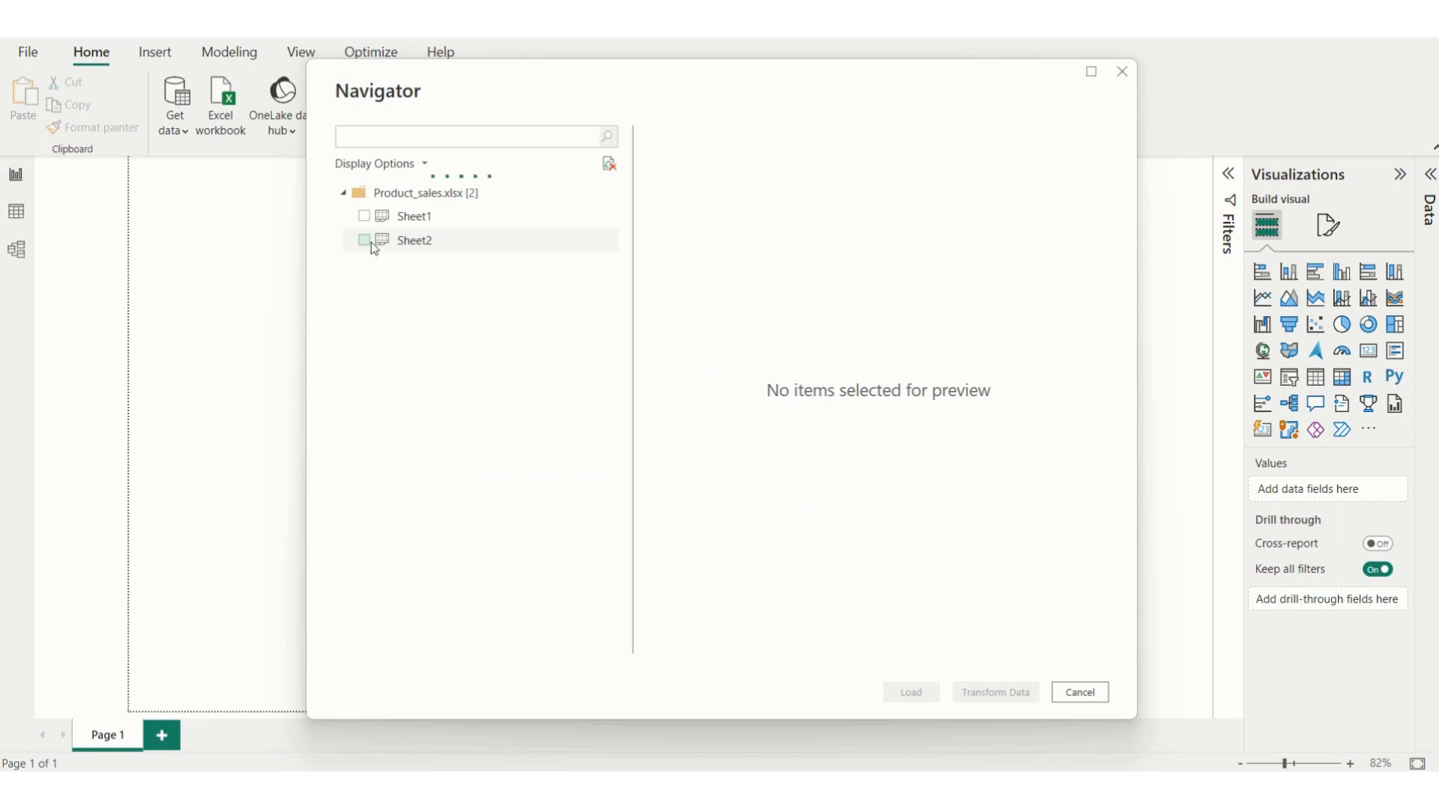
click(364, 216)
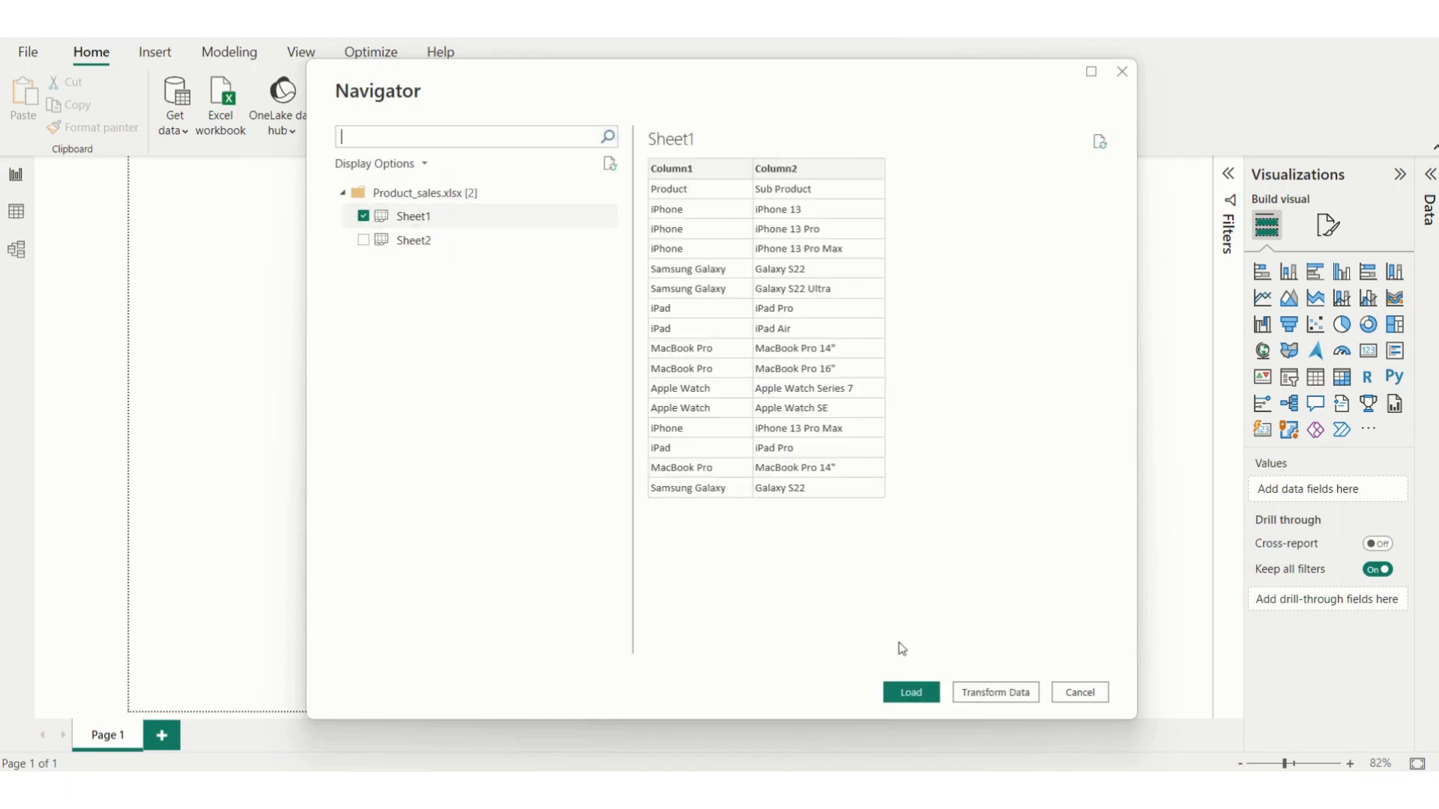
click(913, 691)
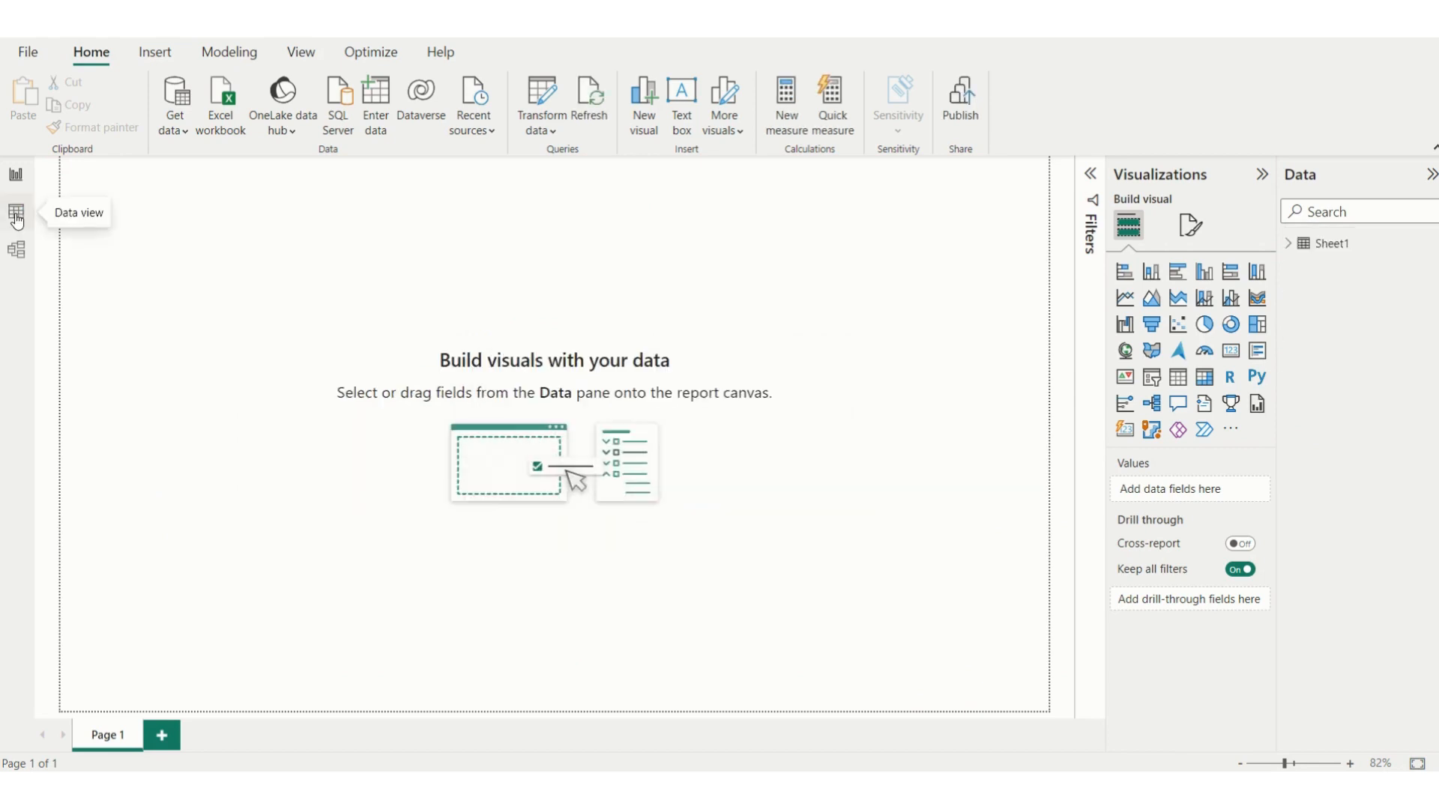
Open the loaded product table in the Power Query Editor and use its first row as column headers
click(17, 219)
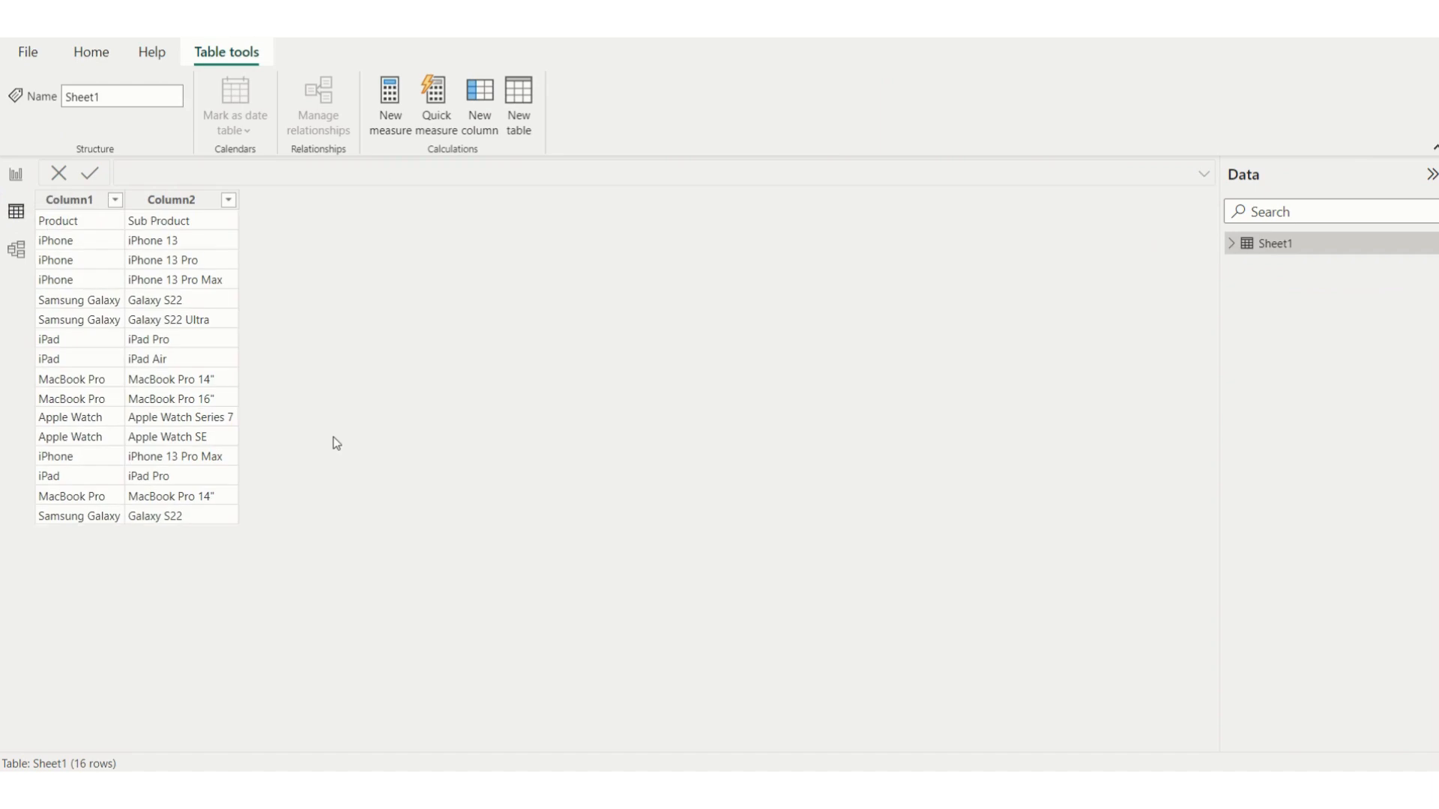
click(89, 52)
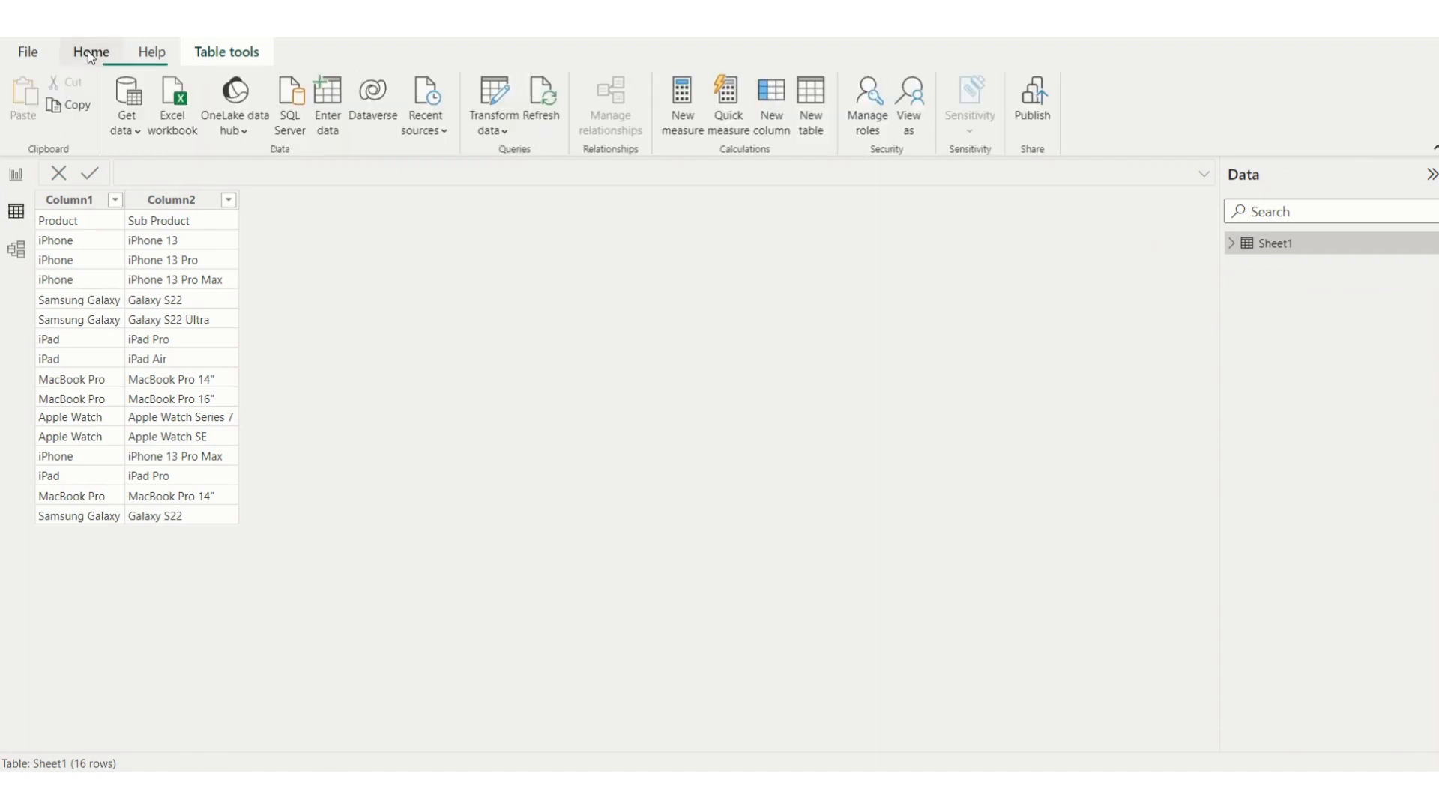
click(505, 130)
click(535, 161)
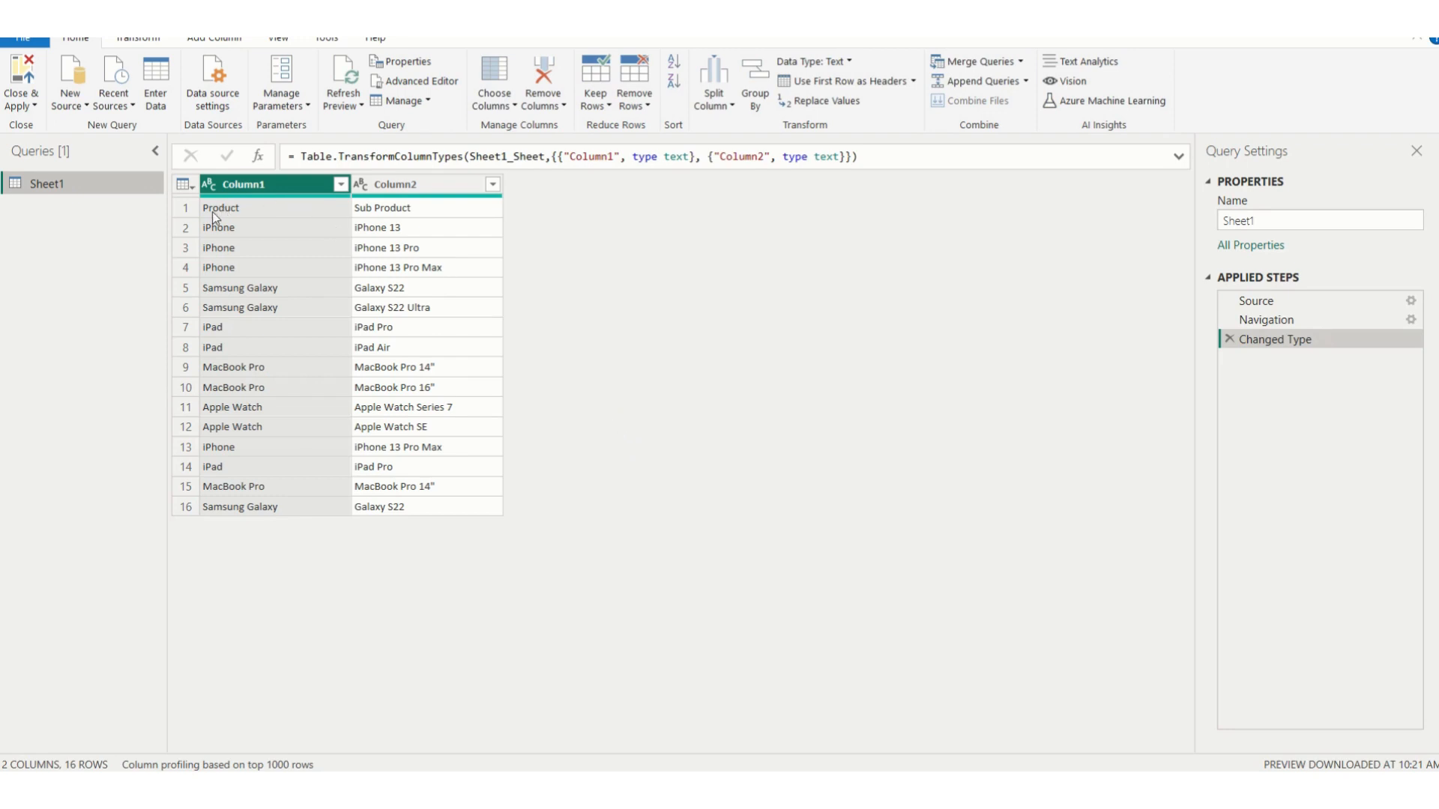
click(139, 39)
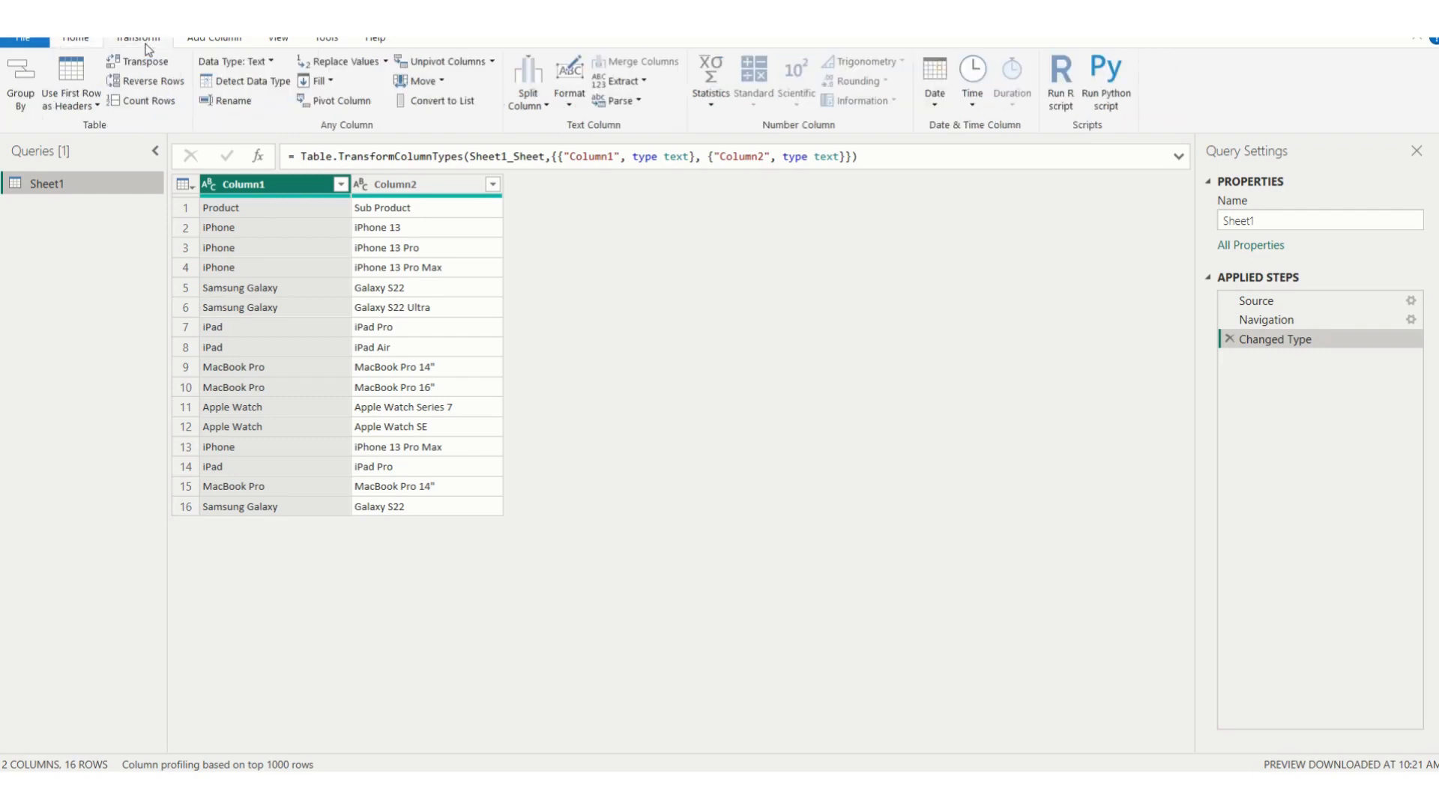
click(74, 71)
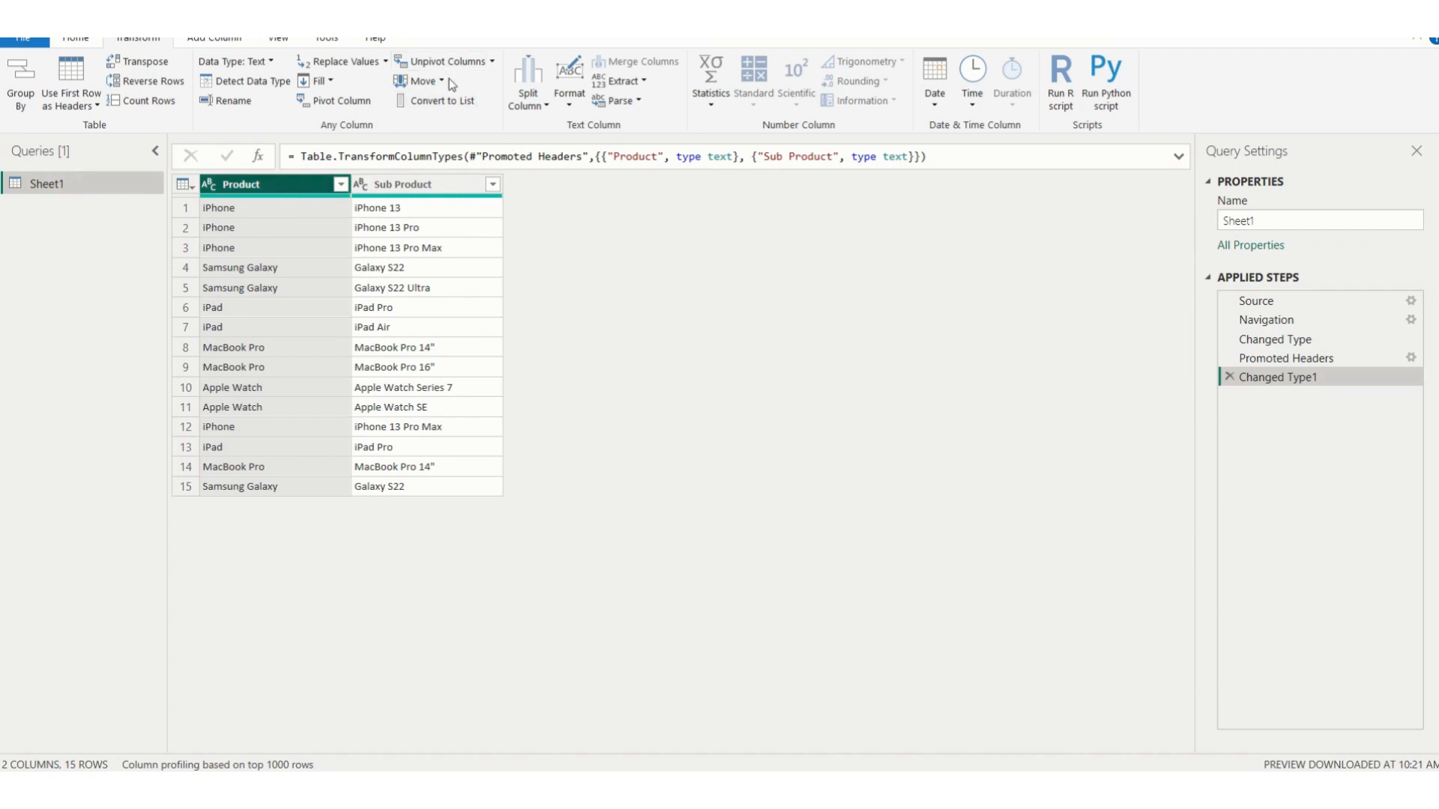
Pivot the Product column using Sub Product as the values column and Count (All) as the aggregate value function
click(349, 106)
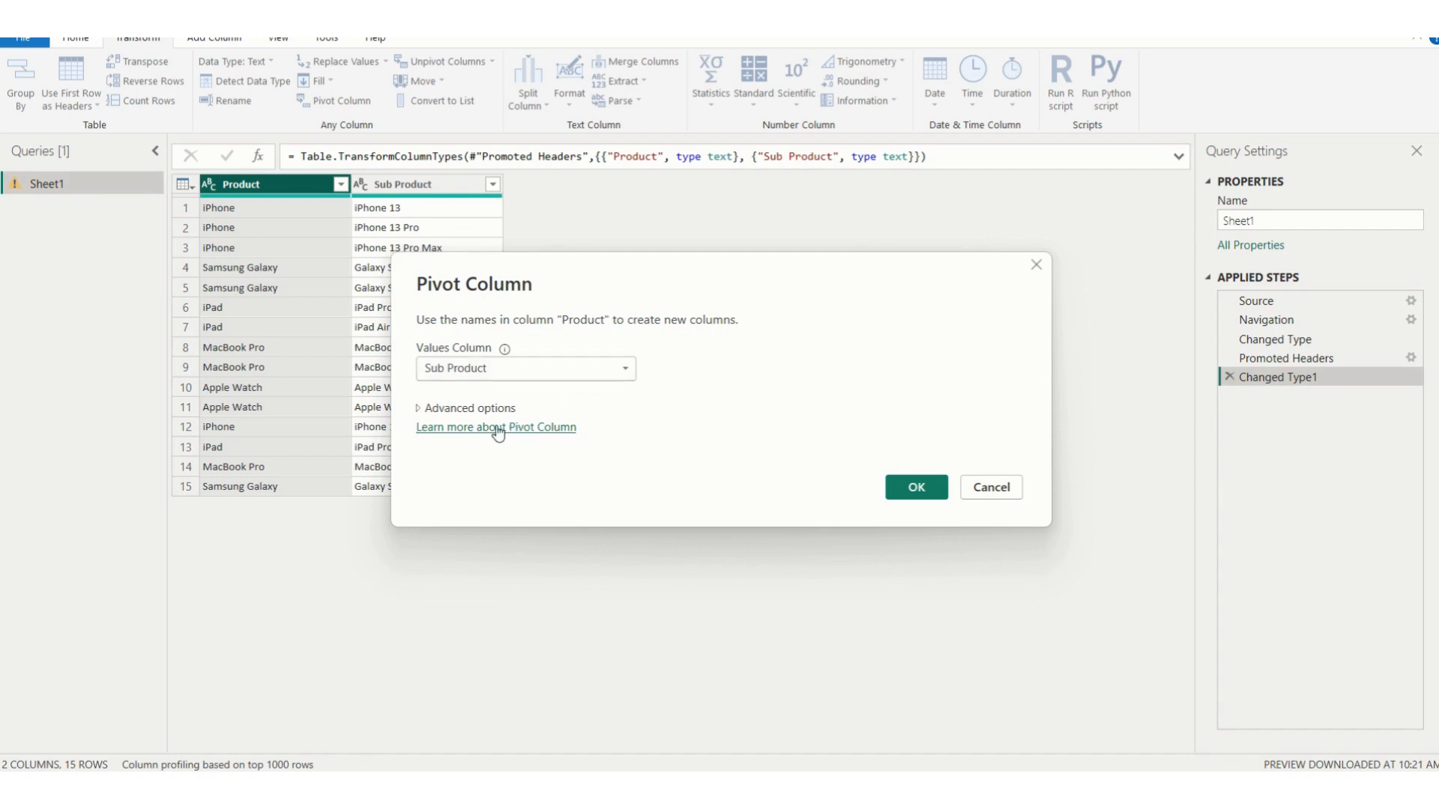
click(420, 412)
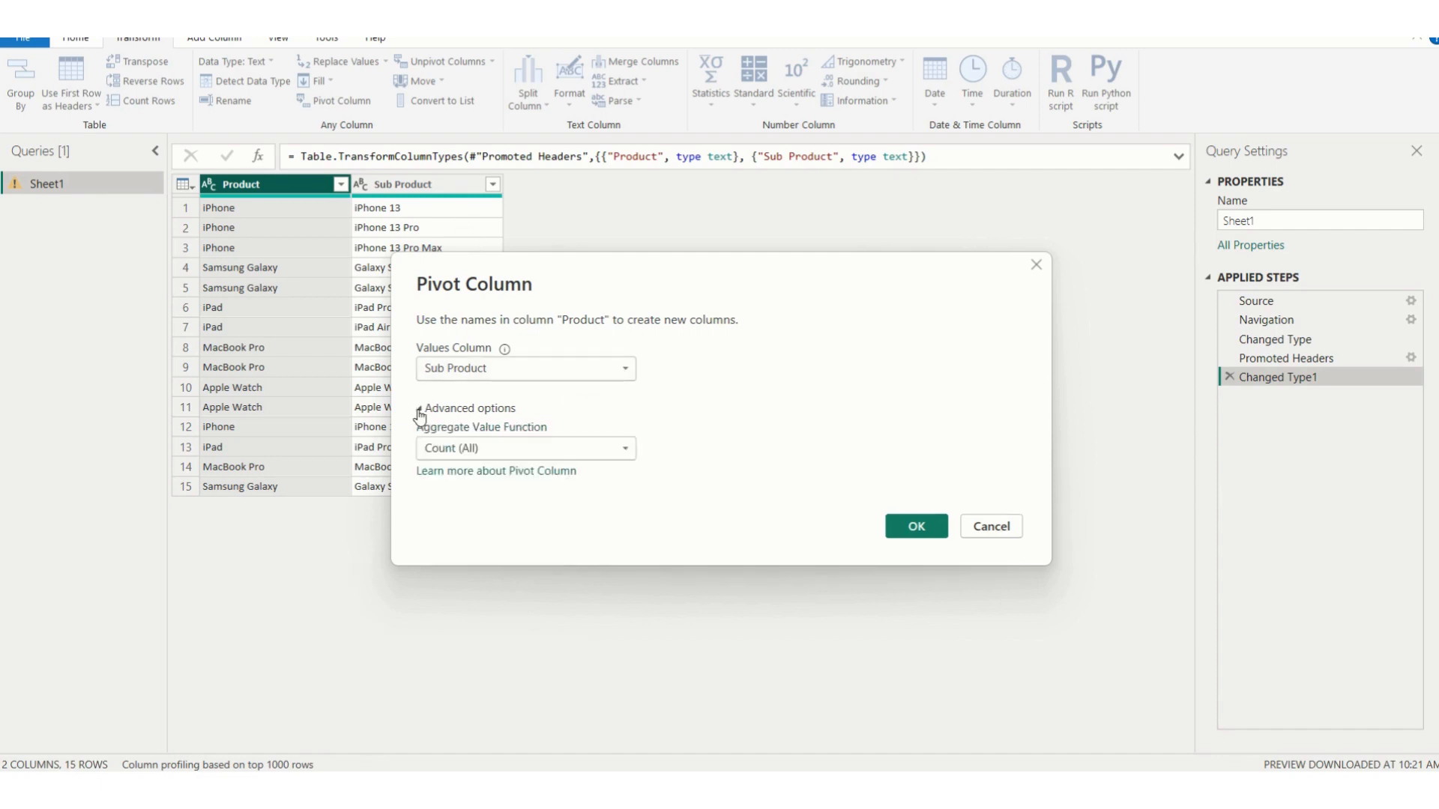
click(536, 451)
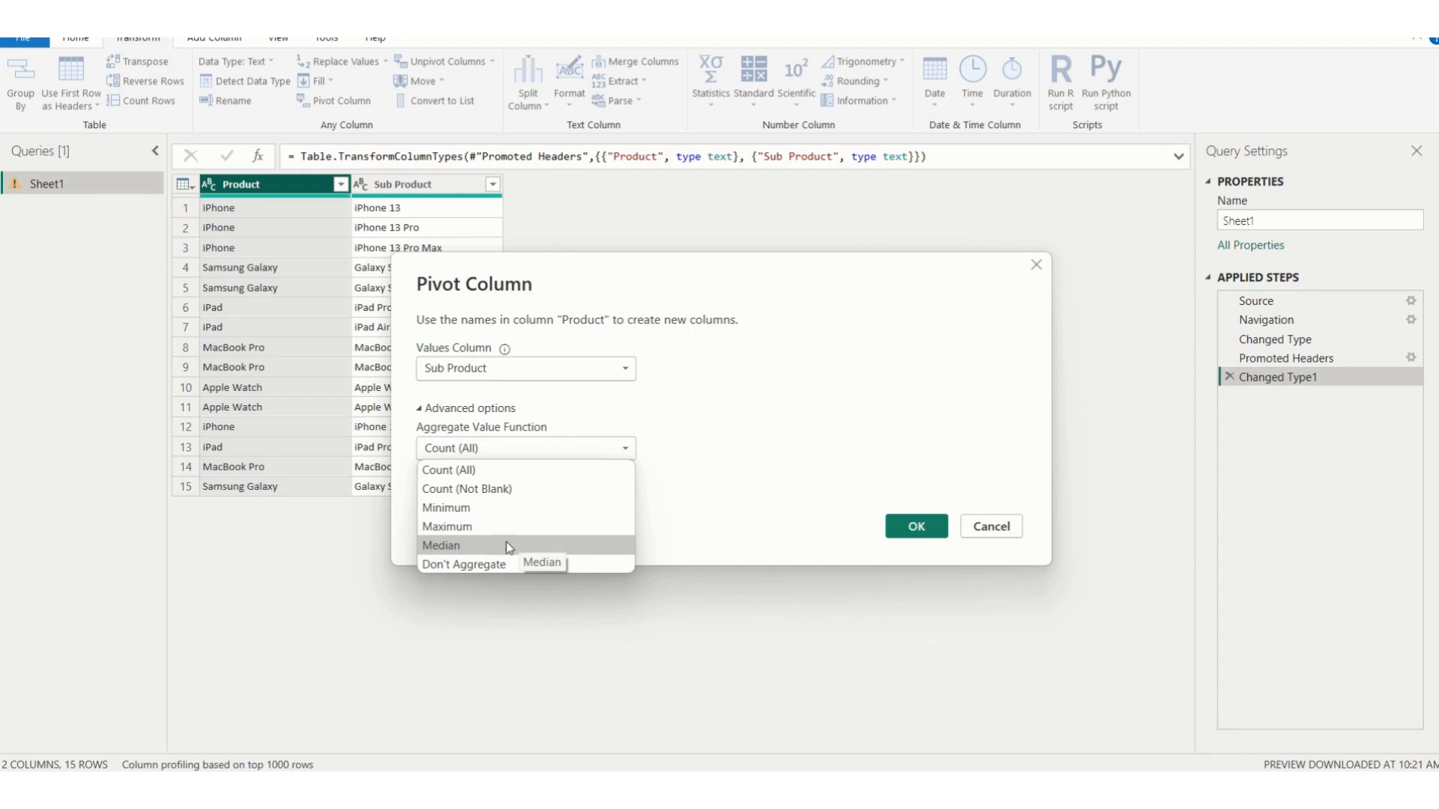
click(509, 472)
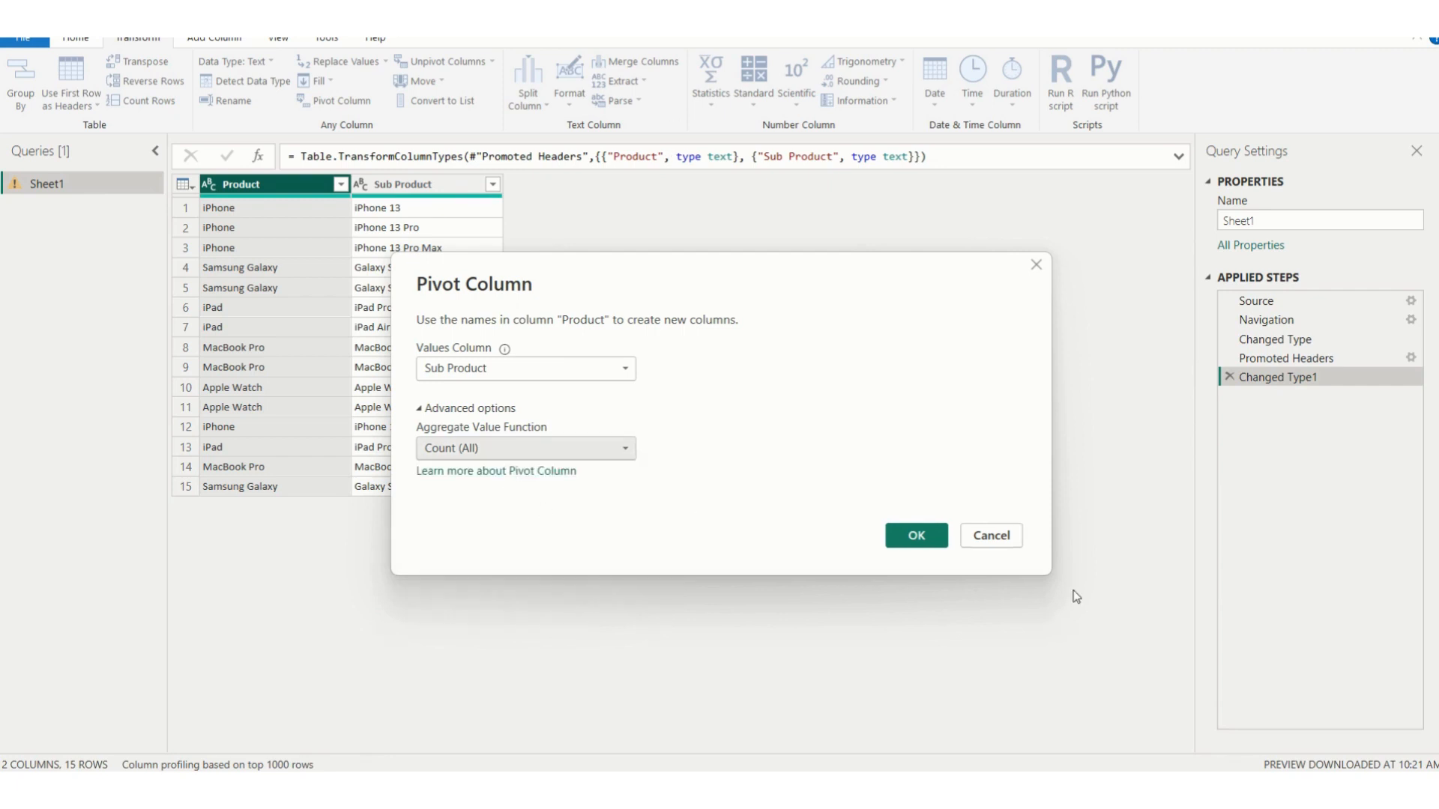
click(915, 536)
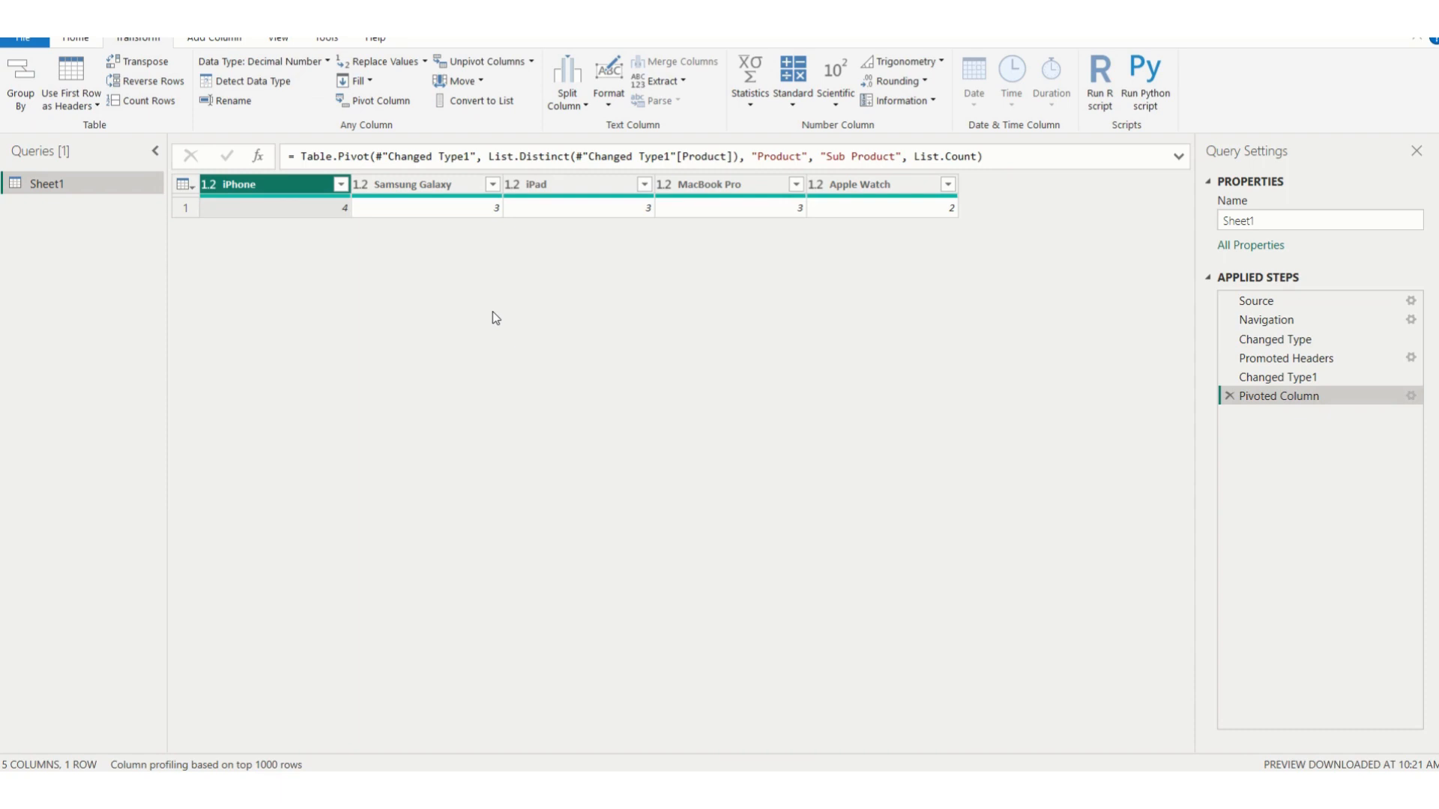
mouse_move(723, 39)
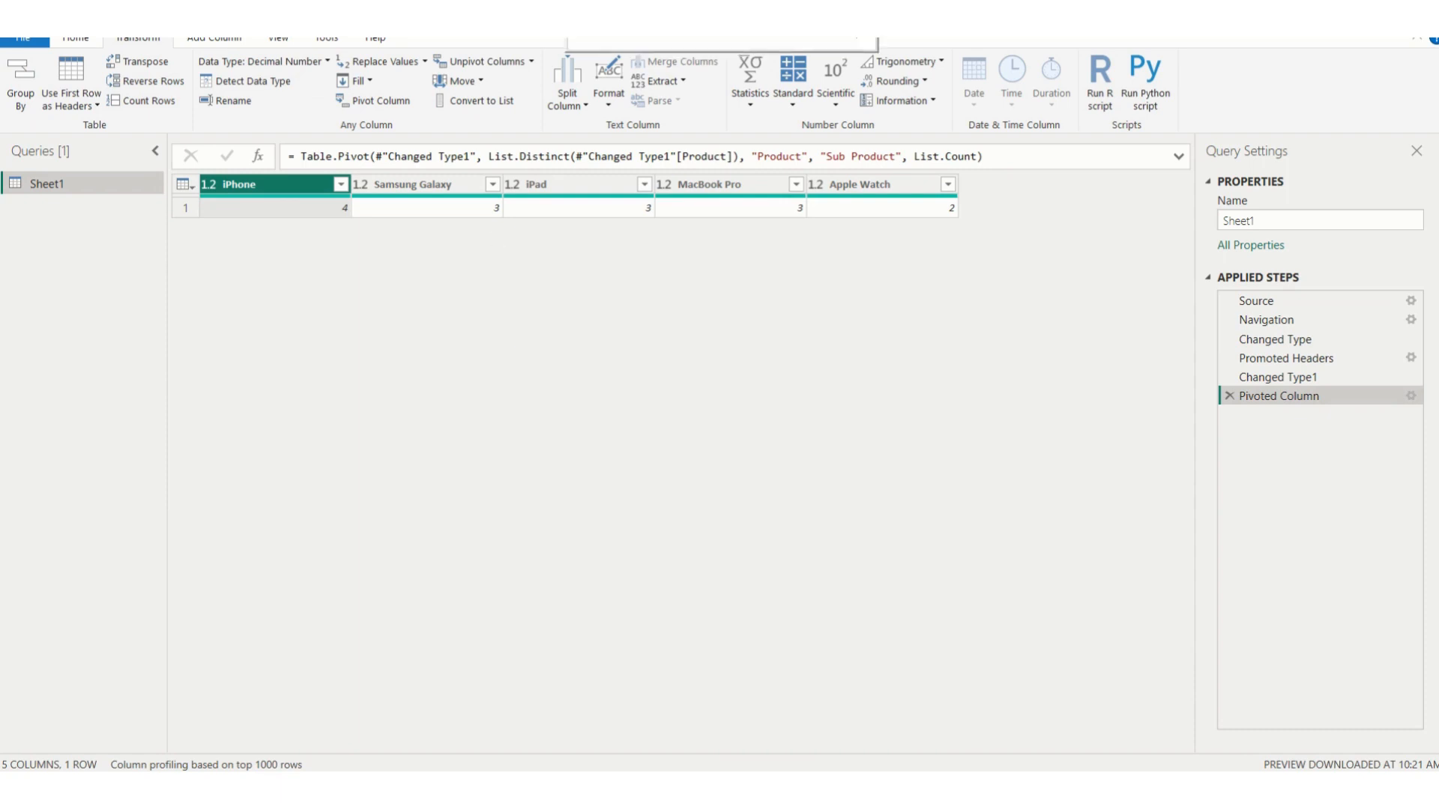